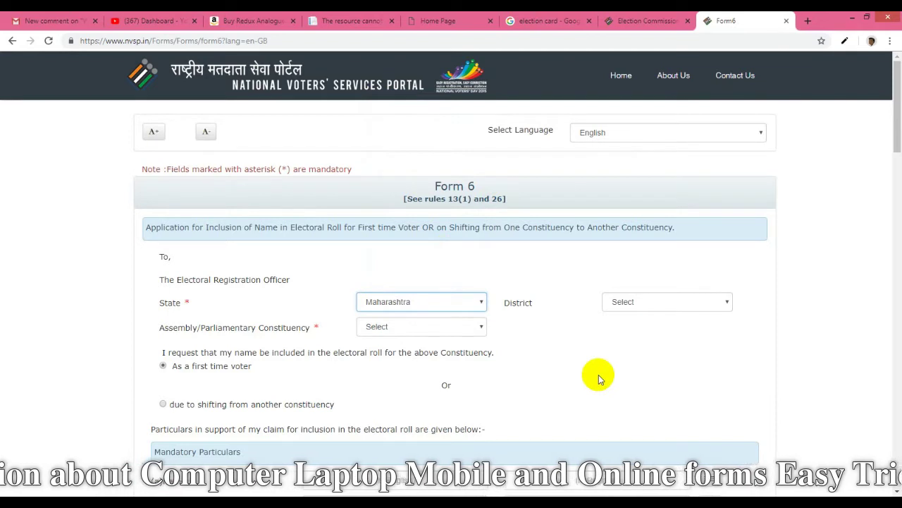
Choose Yavatmal as the district on Form 6
click(635, 303)
scroll(628, 290, down, 5)
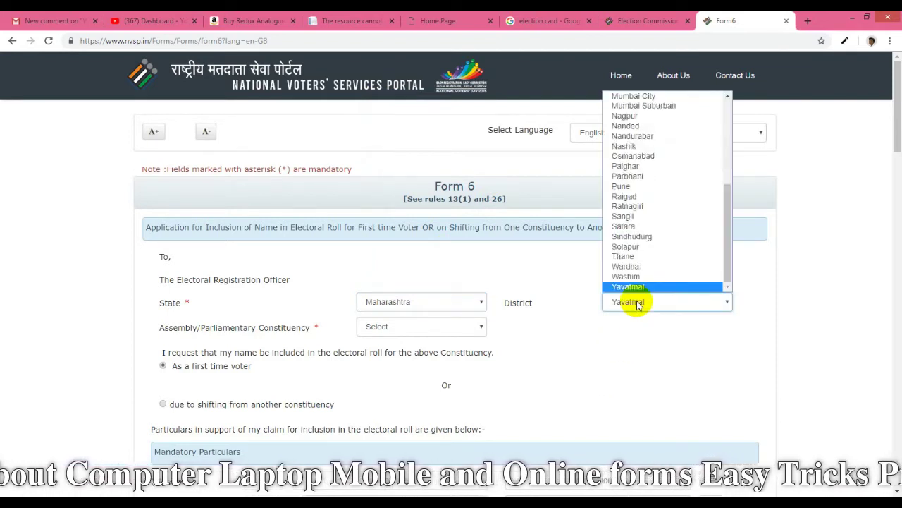
click(634, 301)
scroll(634, 318, down, 1)
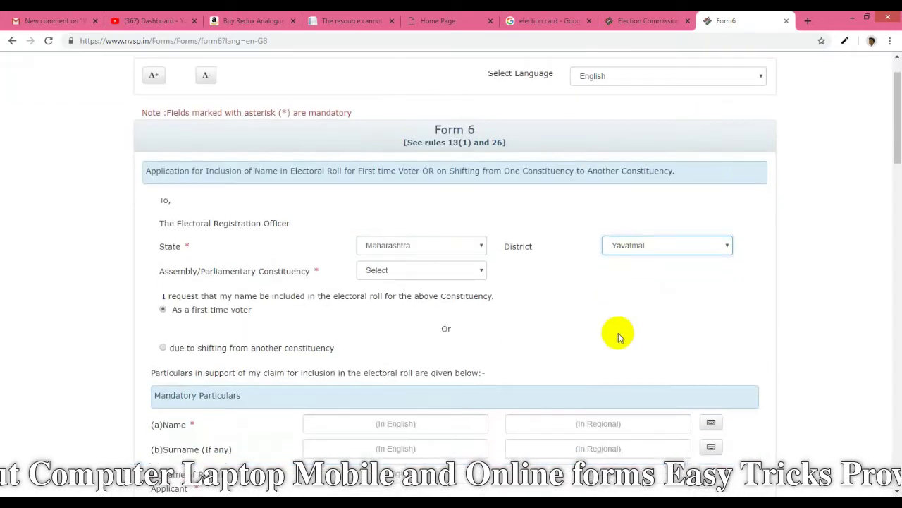
scroll(624, 282, down, 1)
Choose Yavatmal as the Assembly/Parliamentary Constituency and confirm the application type option
click(463, 218)
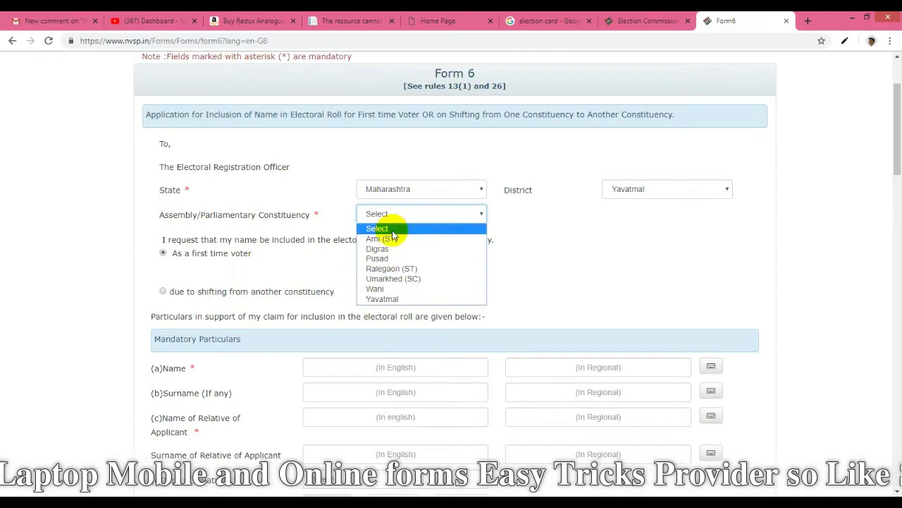
click(383, 298)
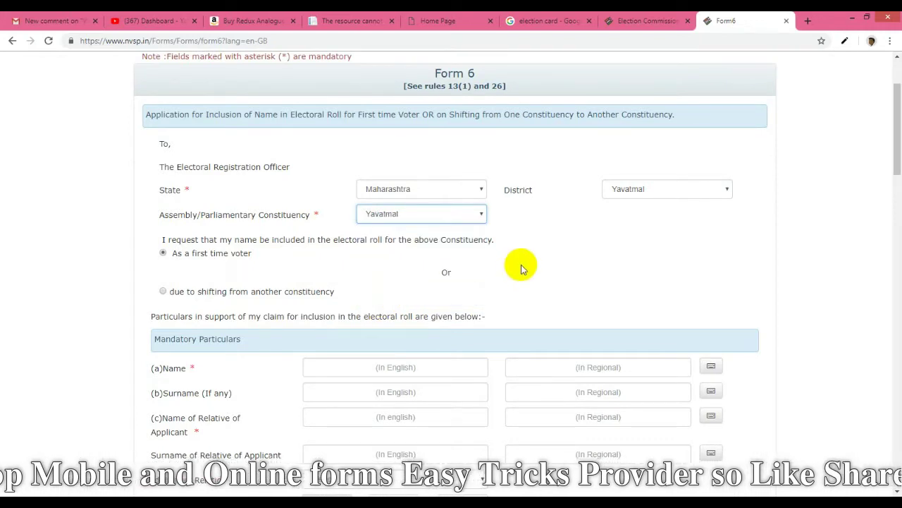
scroll(521, 266, down, 1)
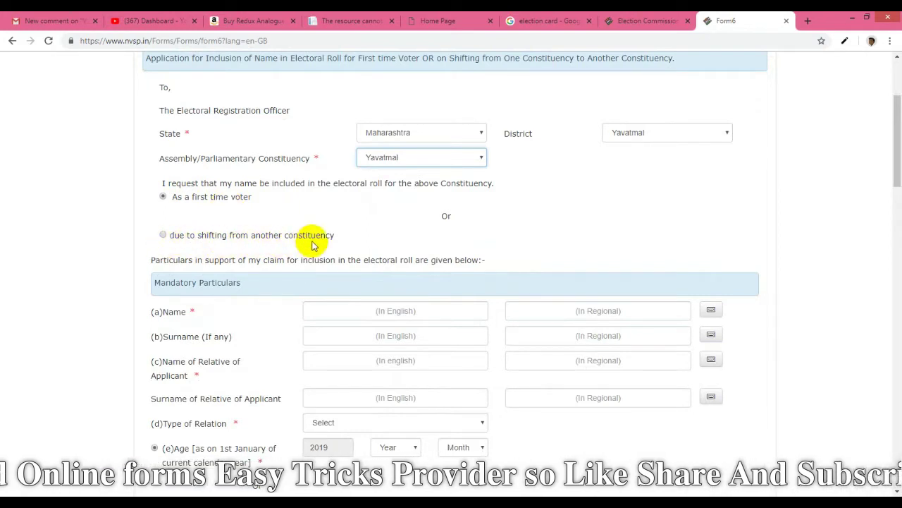
click(163, 235)
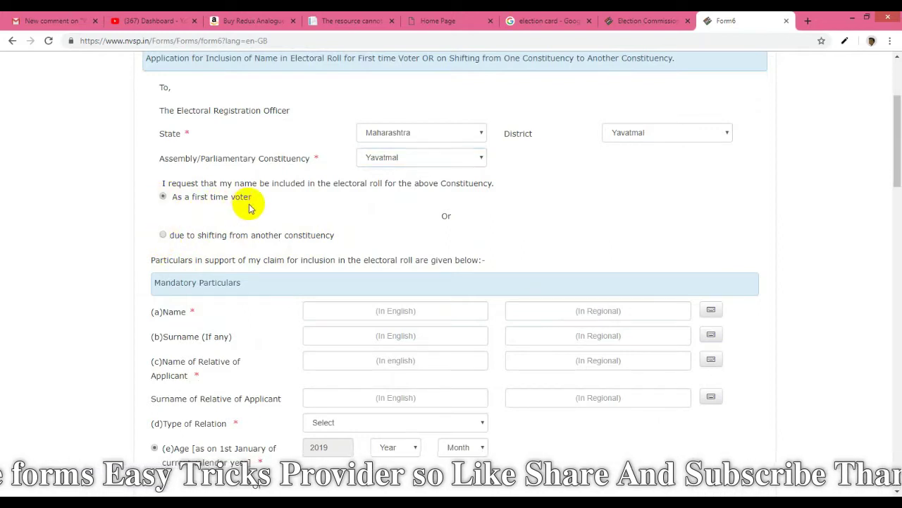
scroll(255, 208, down, 2)
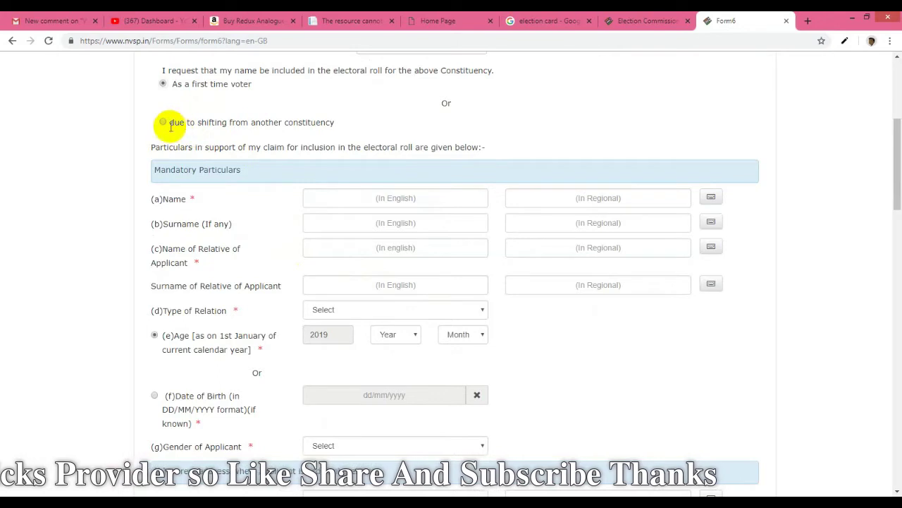
Enter the applicant's name in English so it transliterates into the regional-script field
click(346, 197)
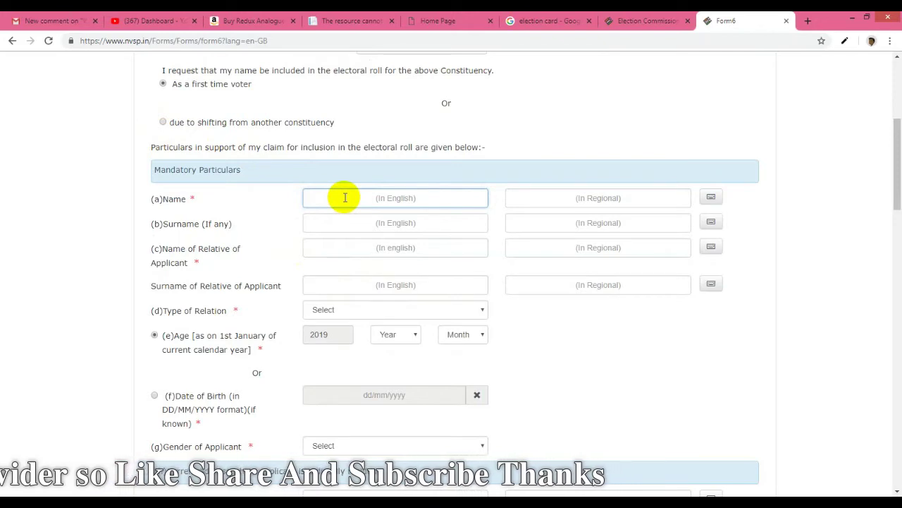
scroll(567, 179, down, 2)
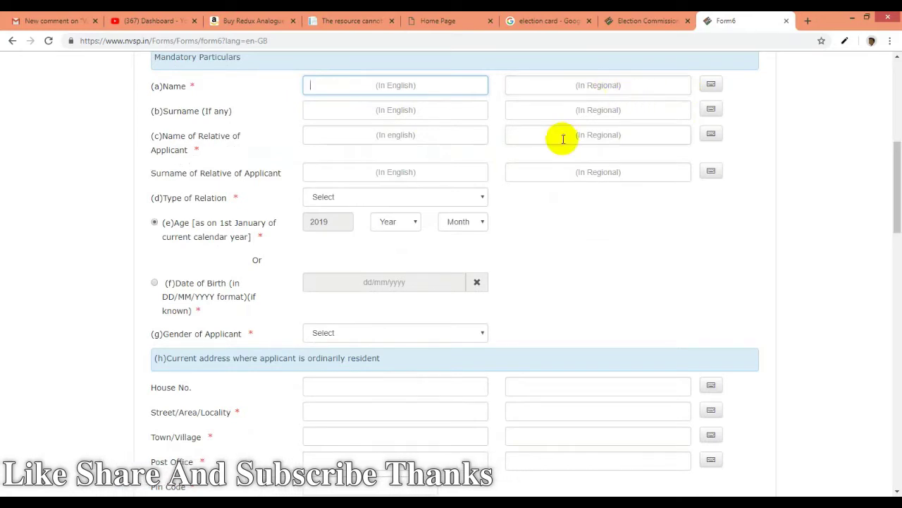
scroll(561, 139, up, 1)
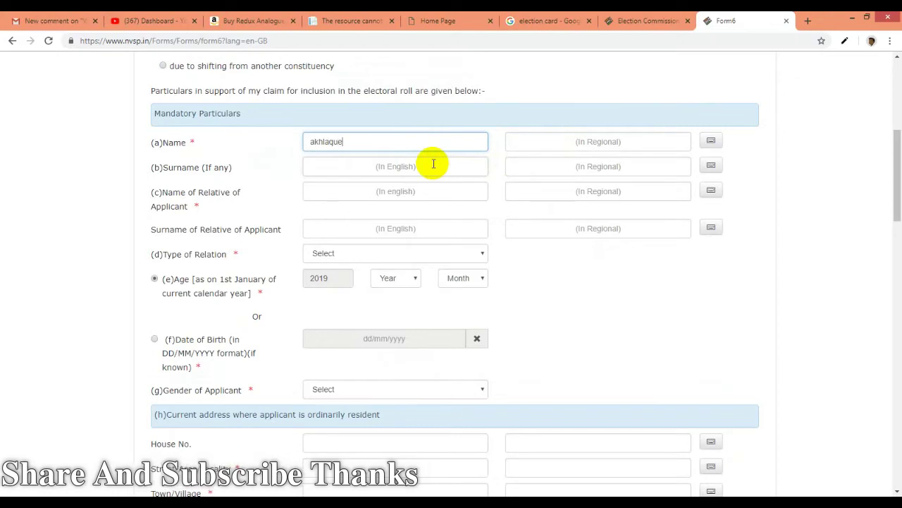
key(Tab)
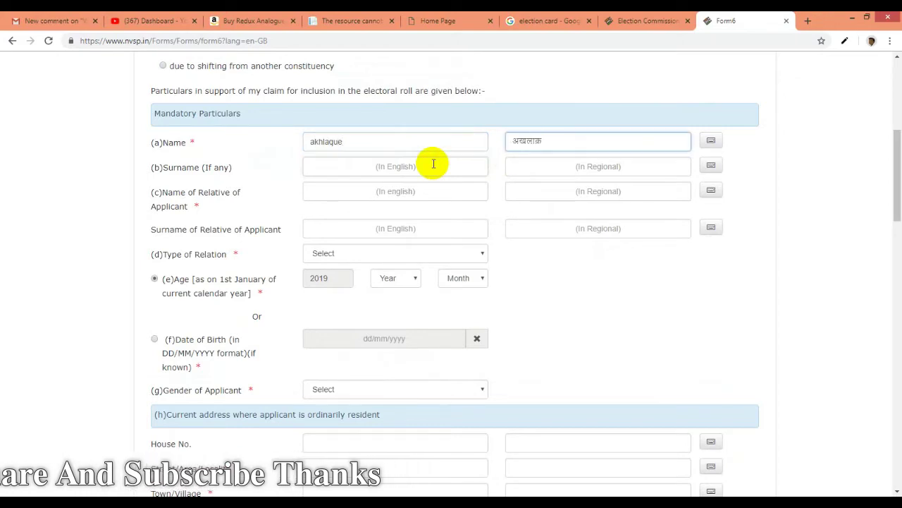
click(363, 142)
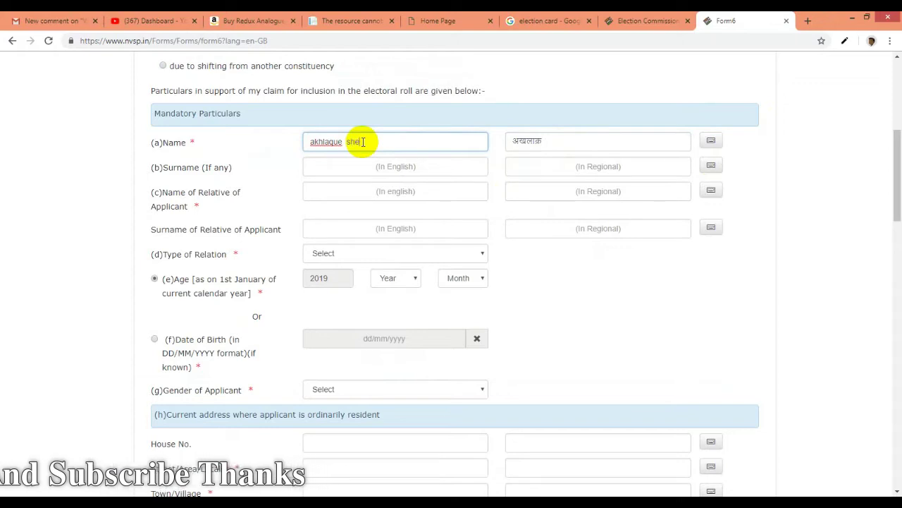
key(Tab)
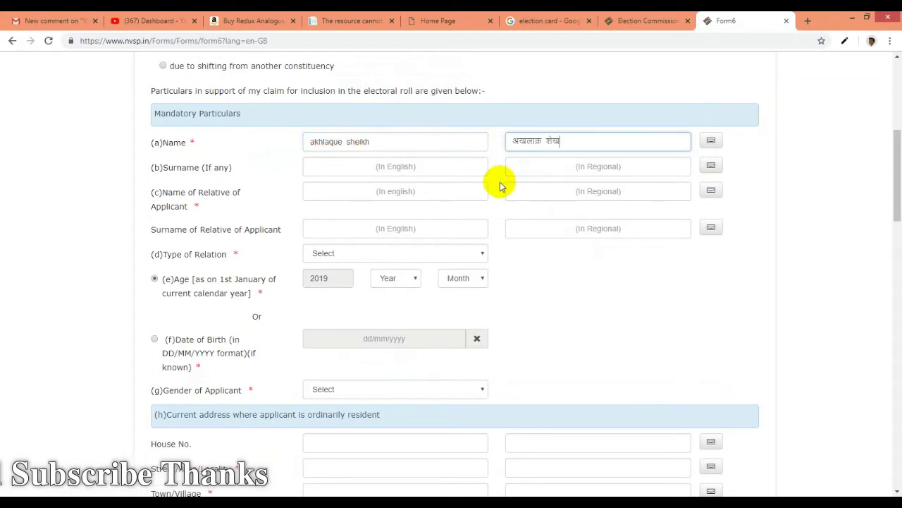
Enter a surname, then delete it so both surname fields stay empty
click(401, 166)
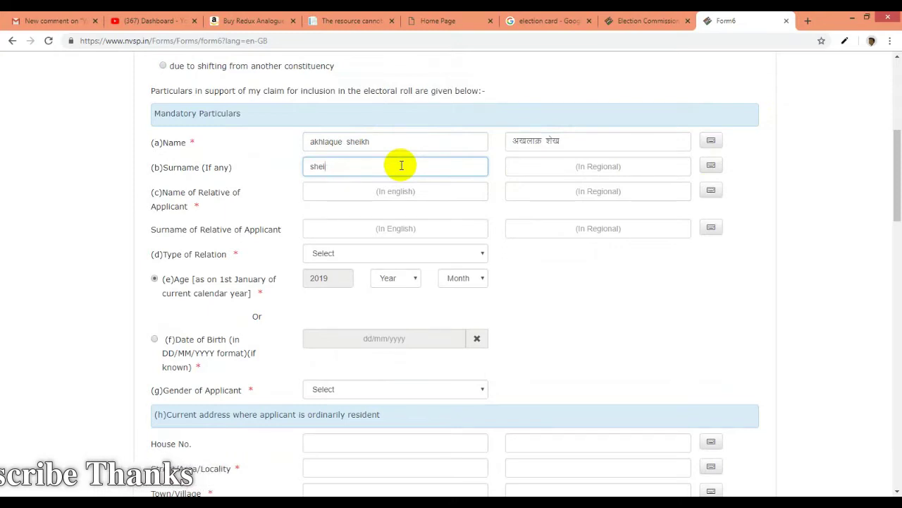
key(Tab)
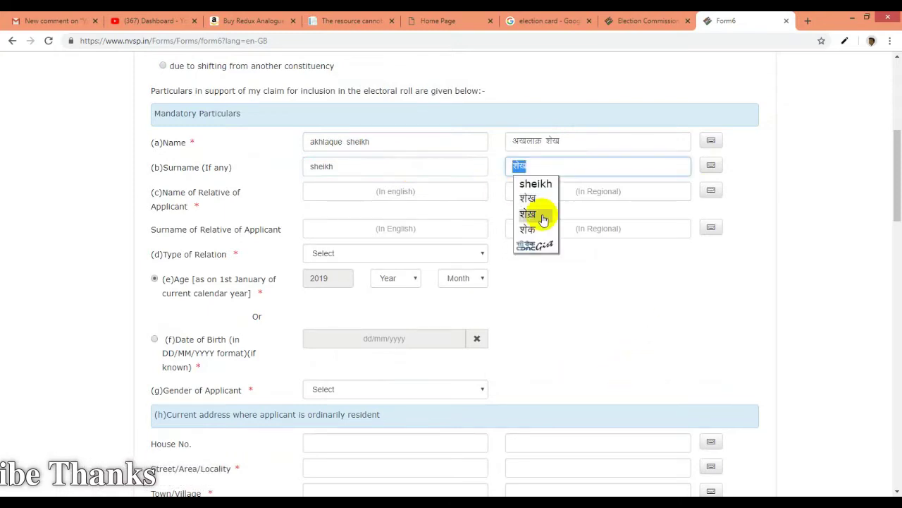
click(586, 319)
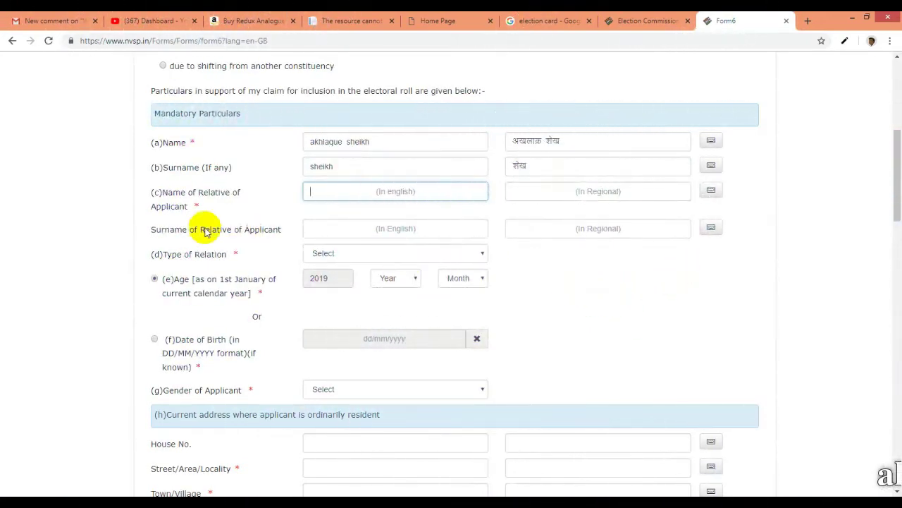
click(153, 163)
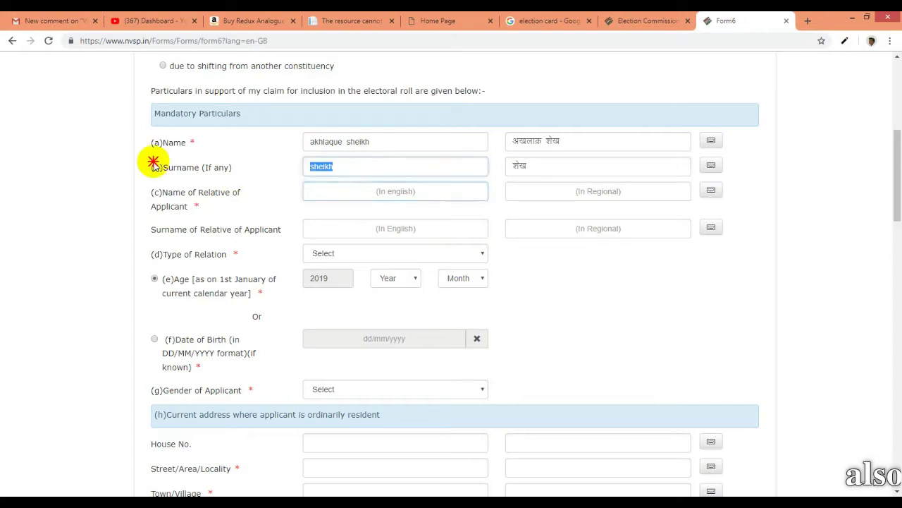
key(BackSpace)
key(Tab)
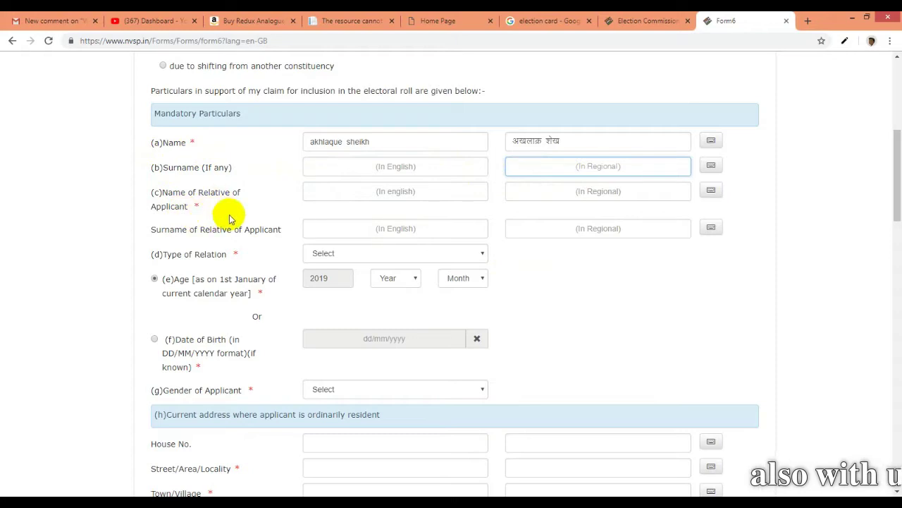
Look through the relation type list for the relative's name without choosing one
scroll(246, 252, down, 1)
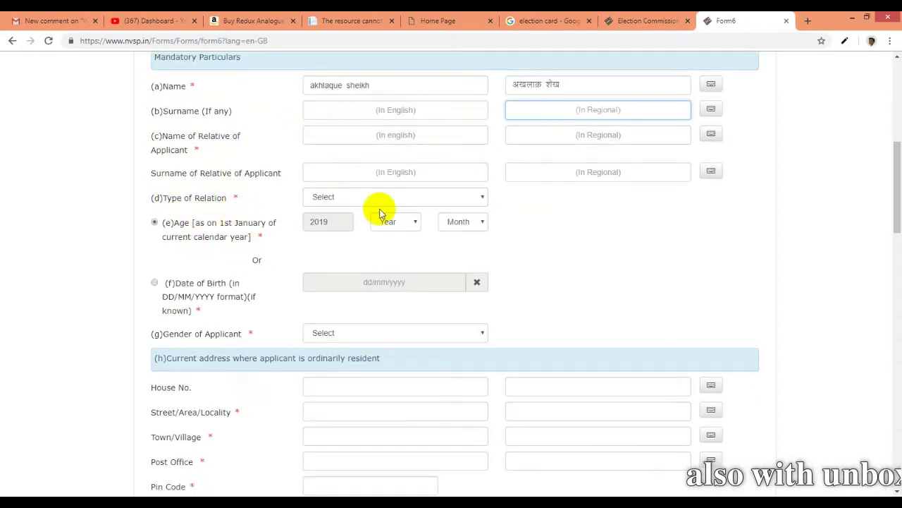
click(337, 138)
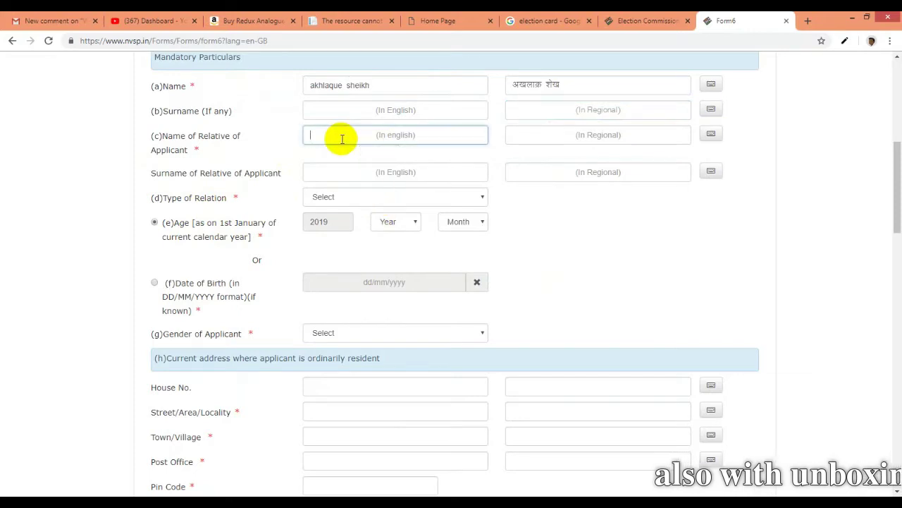
click(367, 198)
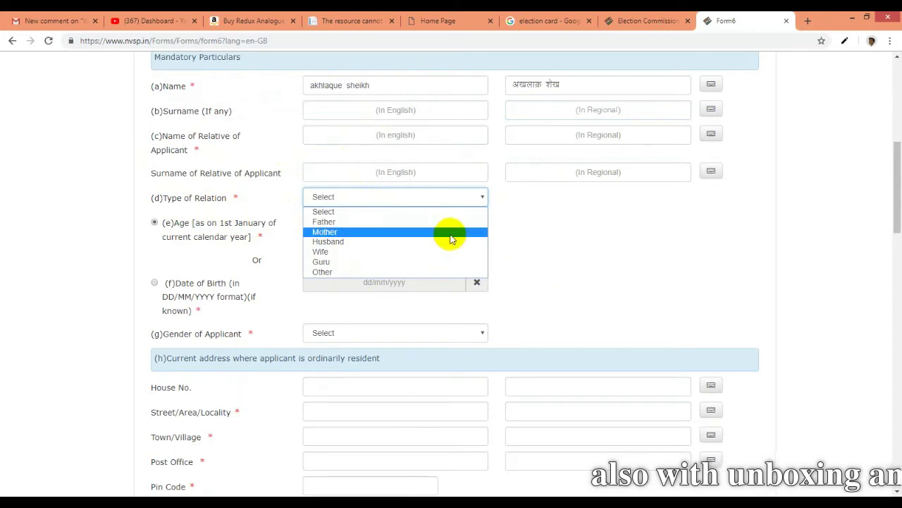
click(586, 261)
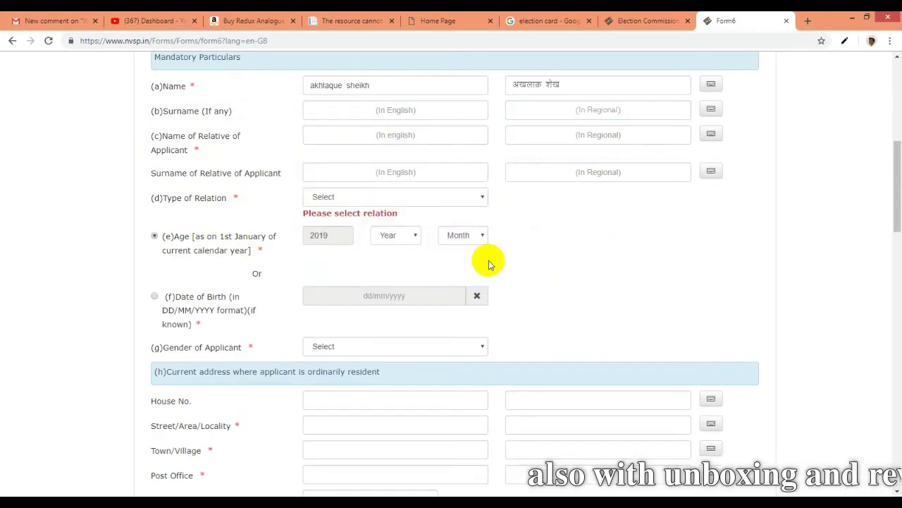
Try the Date of Birth option, then return to giving Age instead
scroll(487, 256, down, 2)
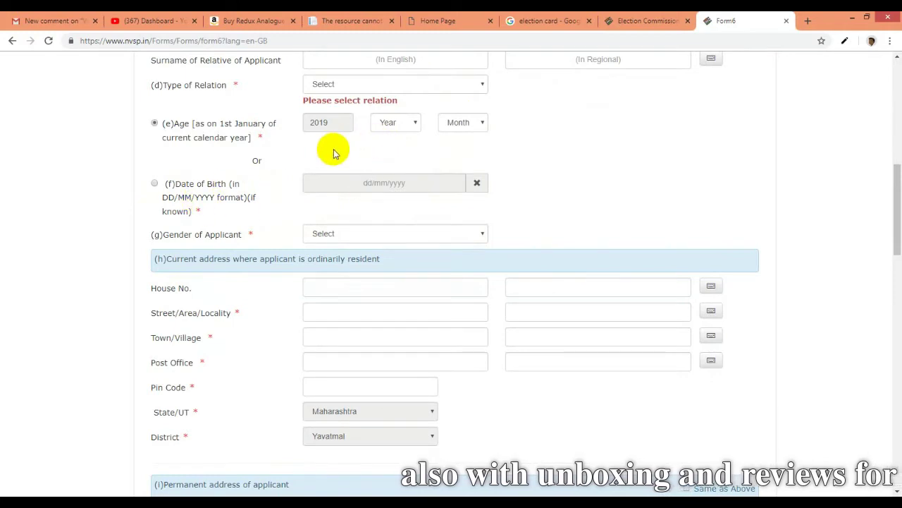
click(155, 185)
click(402, 181)
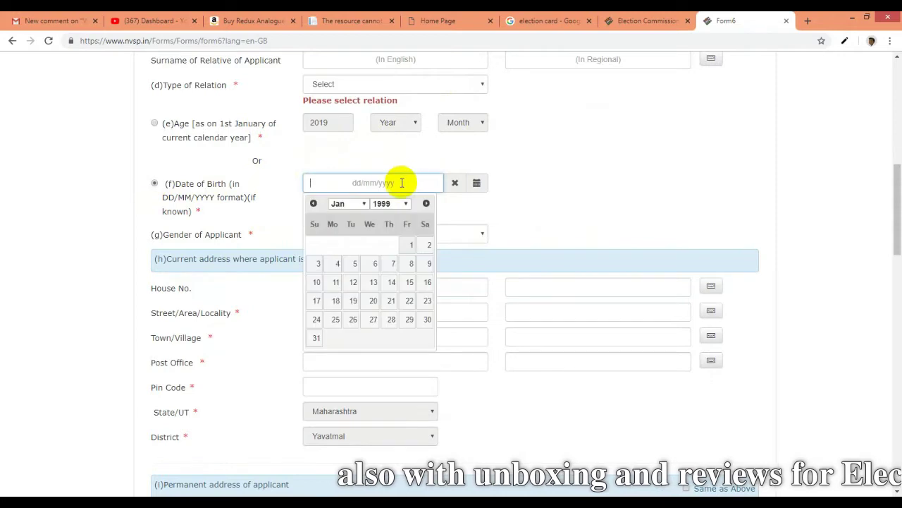
click(663, 198)
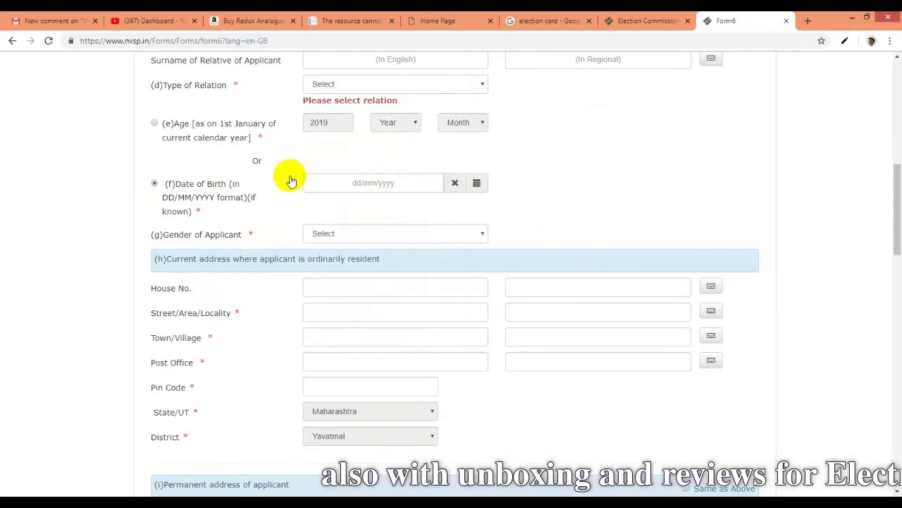
click(155, 123)
Open and close the Gender of Applicant list, leaving gender unselected
scroll(312, 151, down, 1)
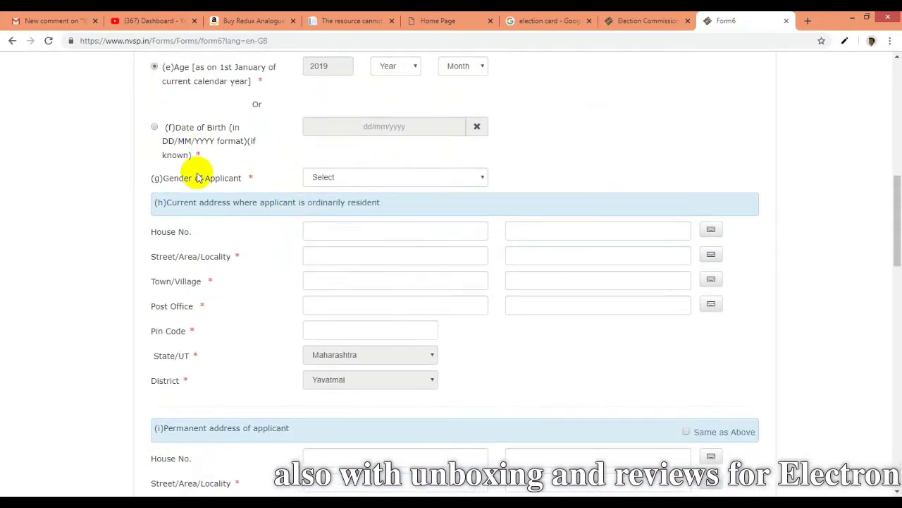
click(381, 182)
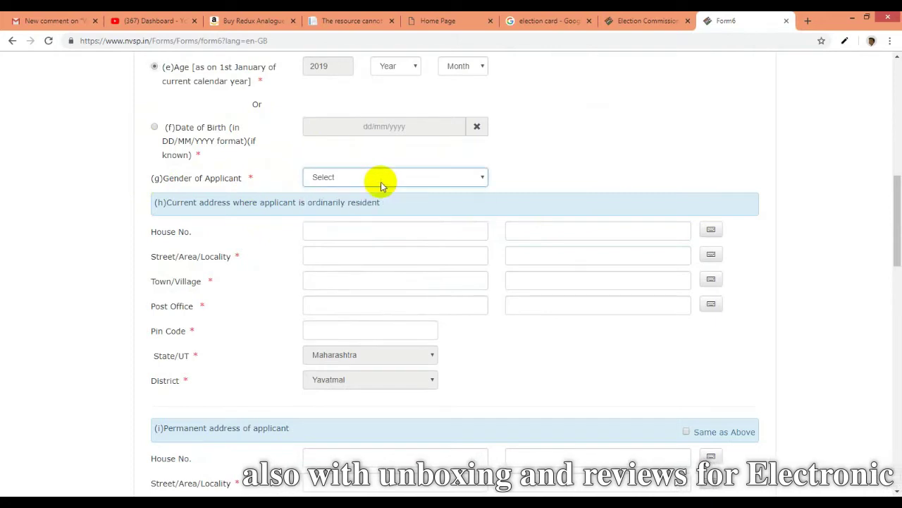
click(384, 180)
click(631, 135)
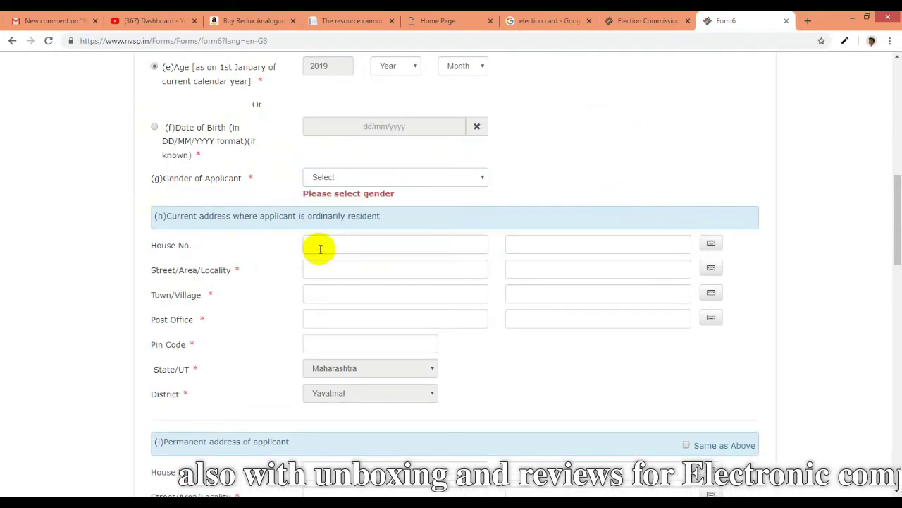
Scroll past Permanent address and Optional Particulars to Mobile No. and Upload Supporting Document
scroll(416, 249, down, 1)
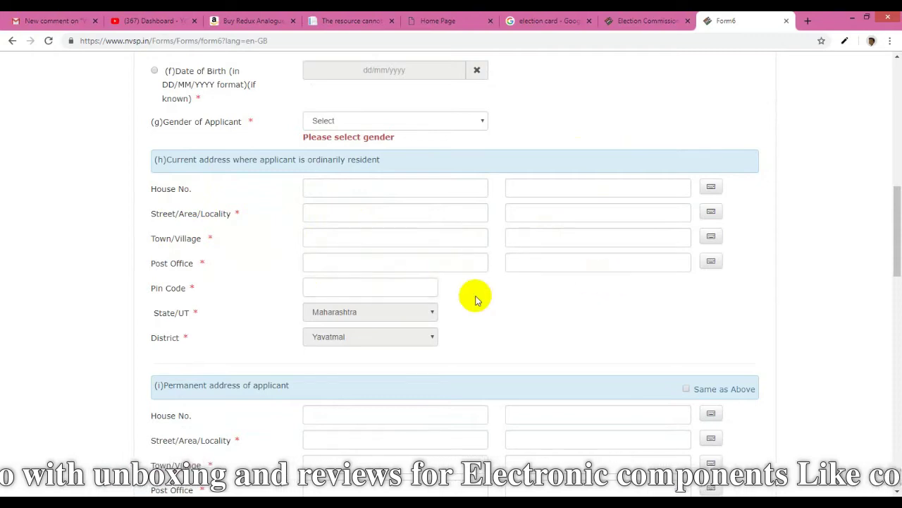
scroll(475, 296, down, 3)
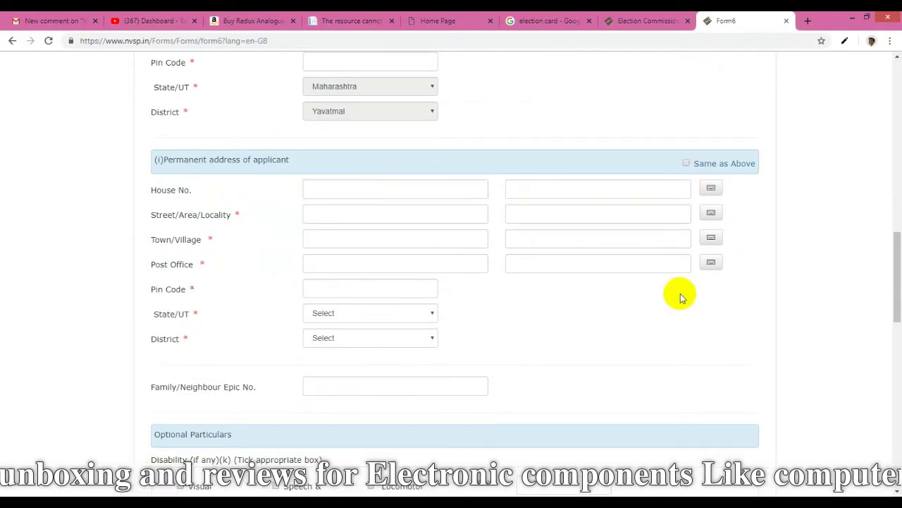
scroll(680, 293, down, 2)
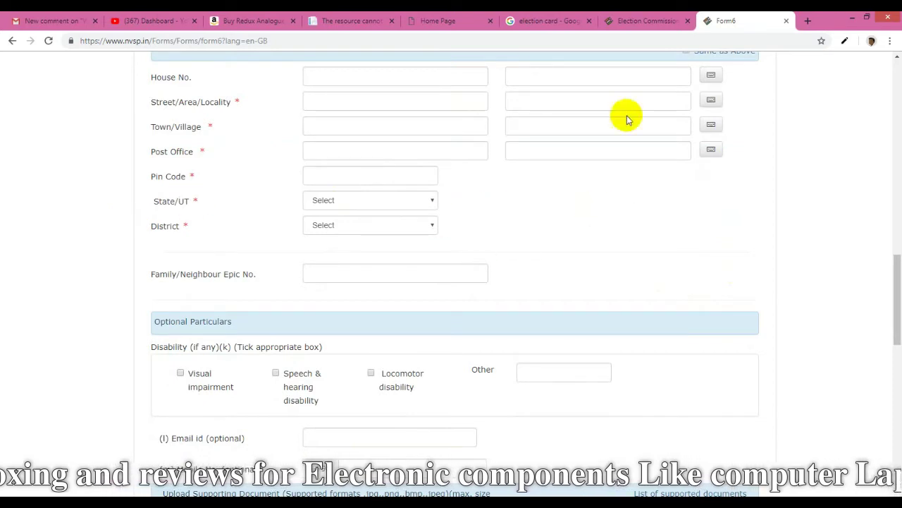
scroll(641, 337, down, 2)
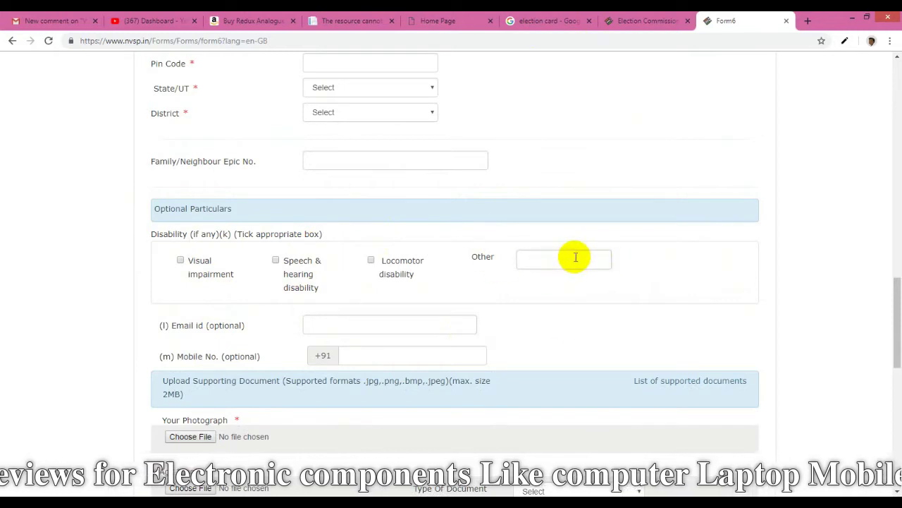
scroll(566, 318, down, 1)
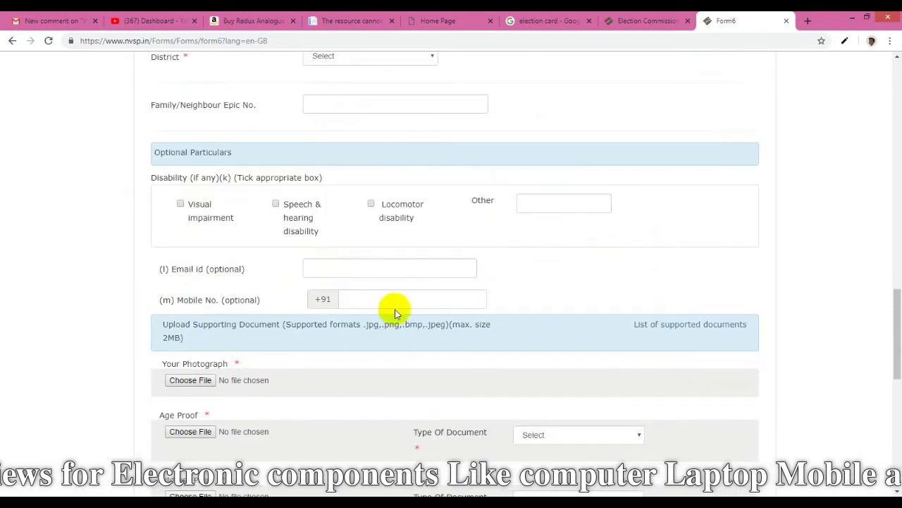
scroll(395, 299, down, 3)
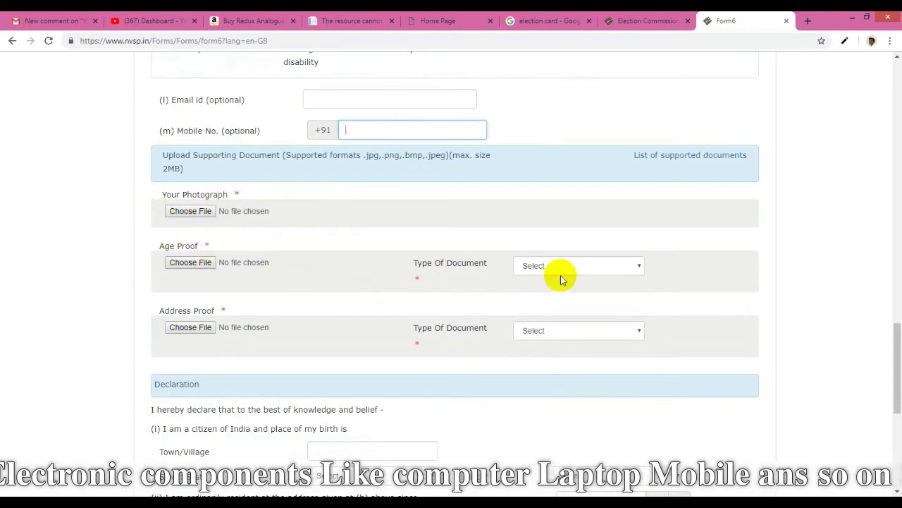
Check the Age Proof and Address Proof document type lists, leaving both unset, and scroll to Declaration
click(581, 266)
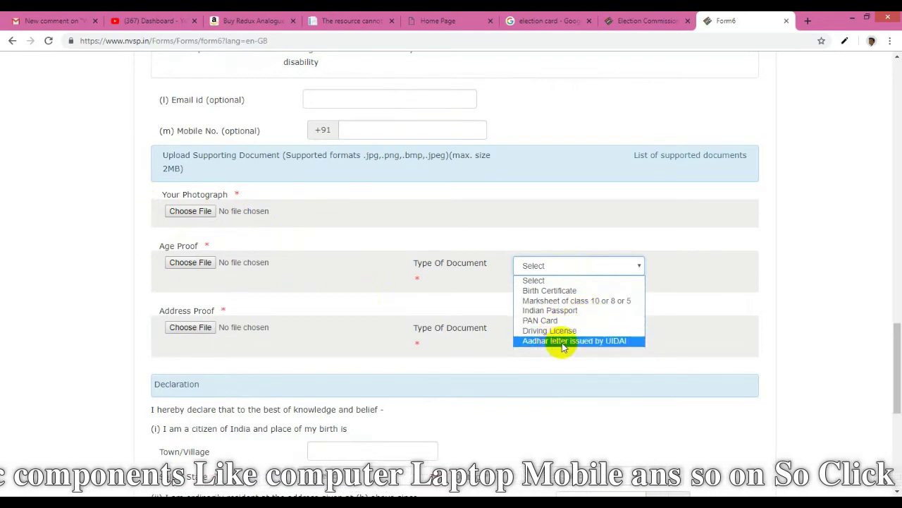
click(711, 318)
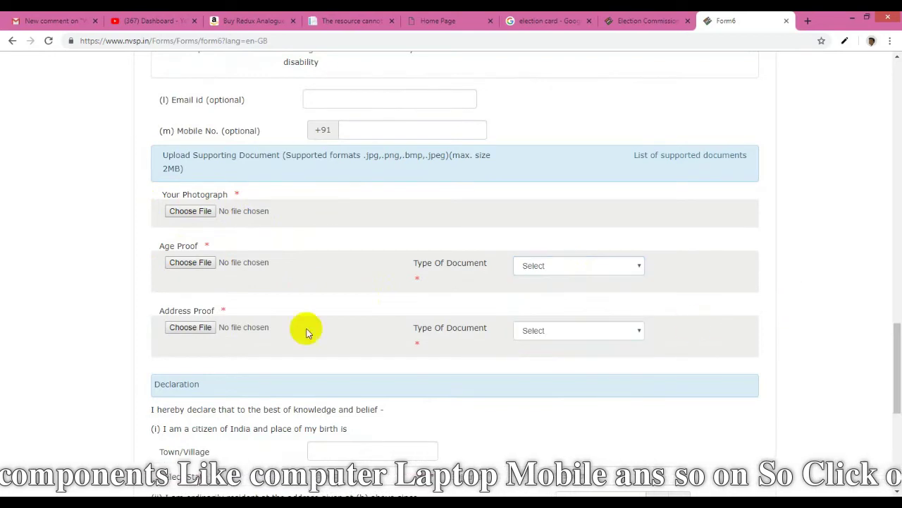
click(564, 333)
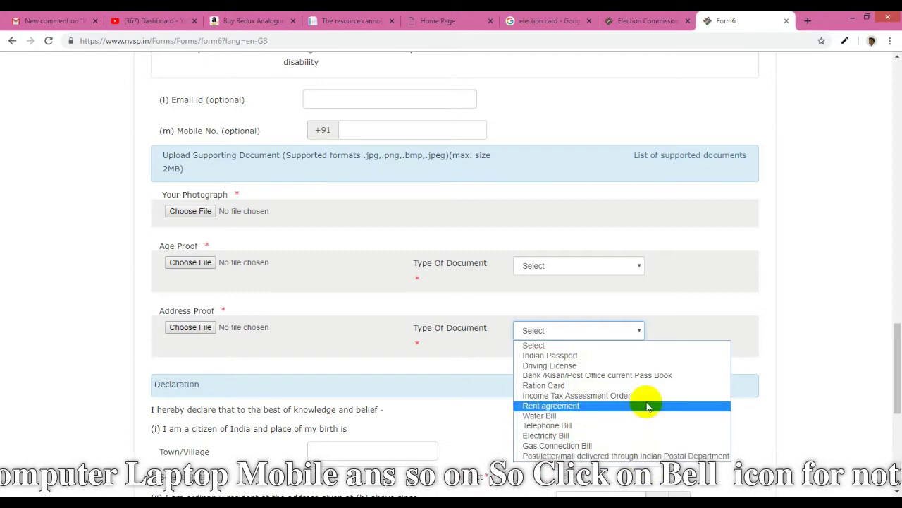
click(473, 405)
scroll(473, 405, down, 3)
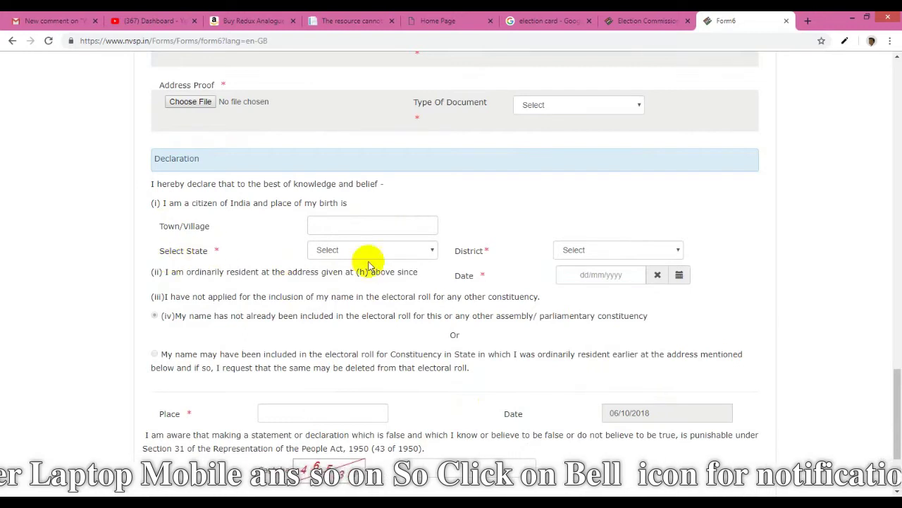
Check the Declaration District list, which offers only Select, then click into the Place field
click(638, 254)
click(613, 265)
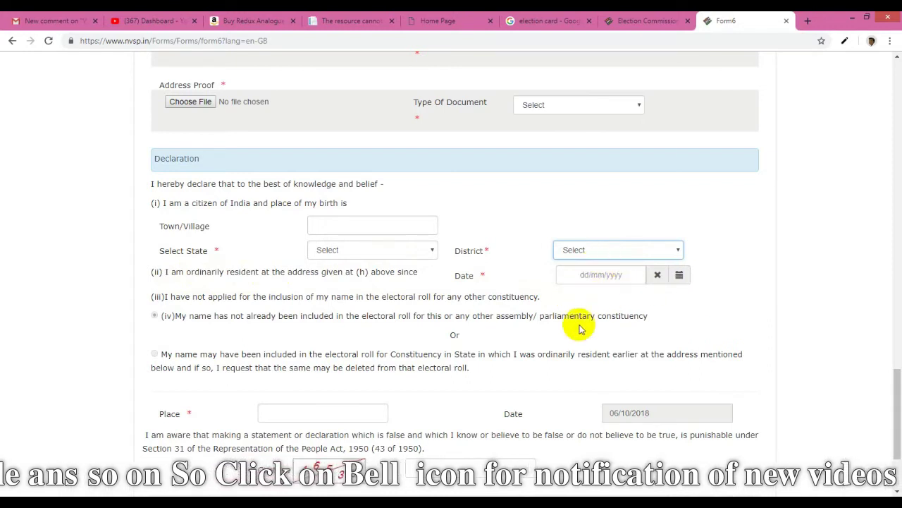
scroll(600, 335, down, 1)
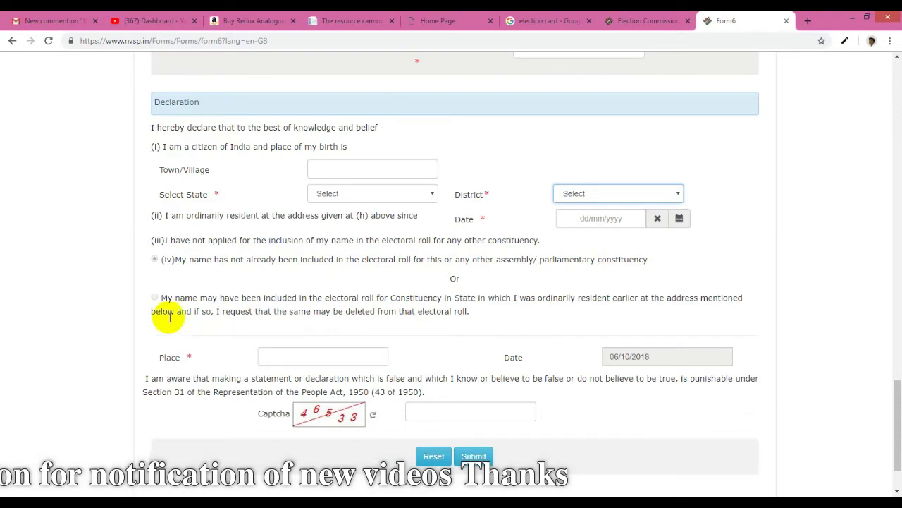
click(298, 357)
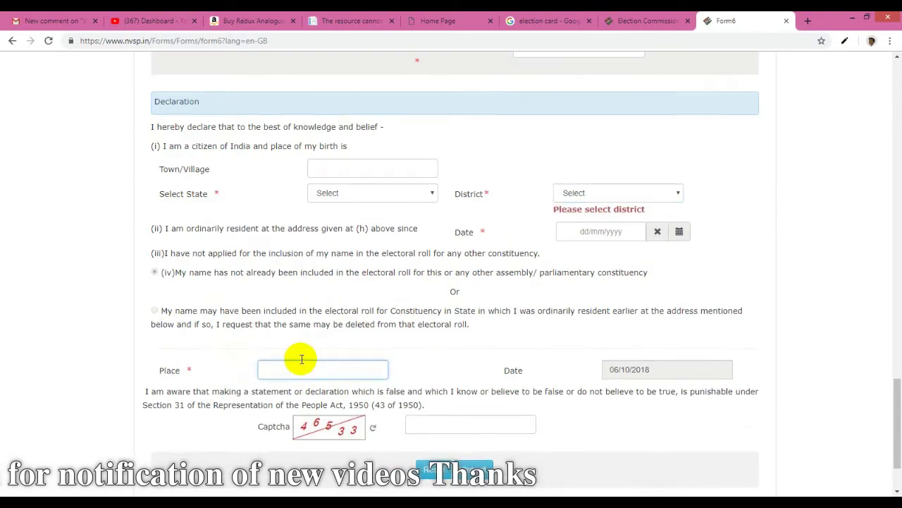
scroll(301, 364, down, 1)
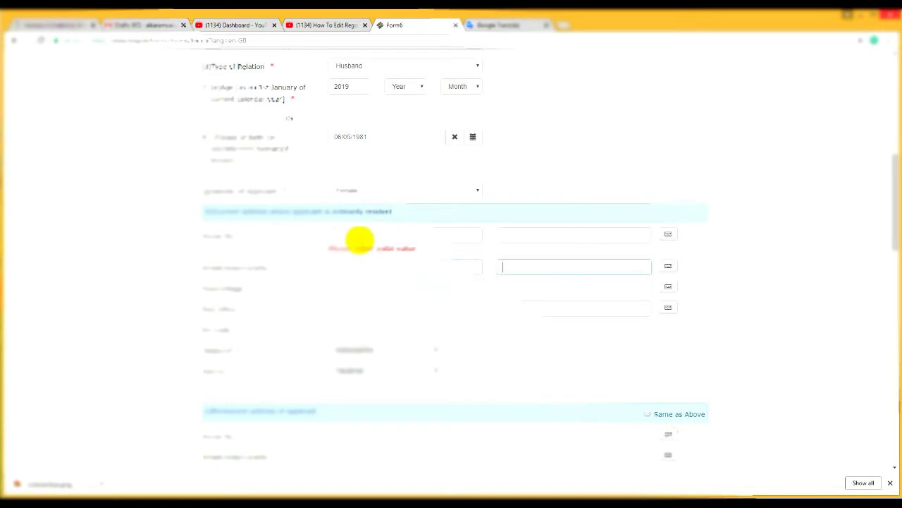
Fill in the current address's house number and street/locality fields
click(441, 264)
click(393, 237)
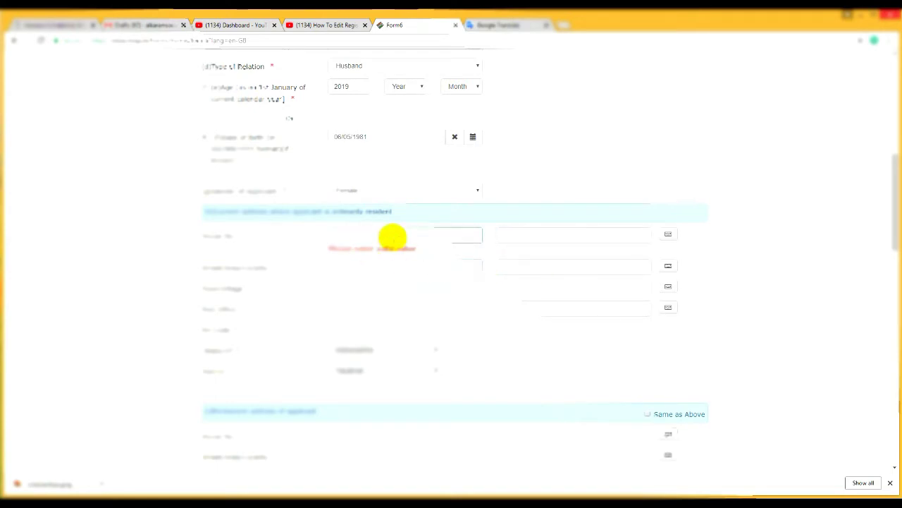
key(Tab)
text(0)
key(Tab)
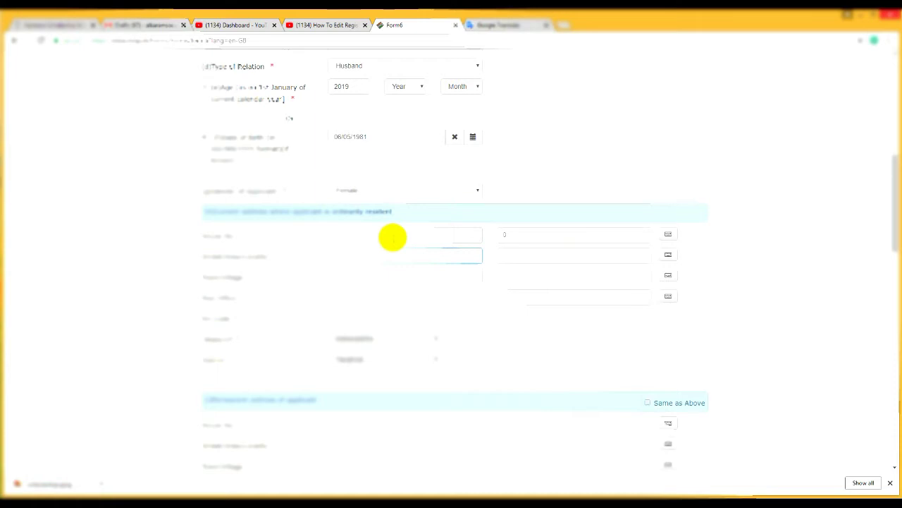
text(Main Road)
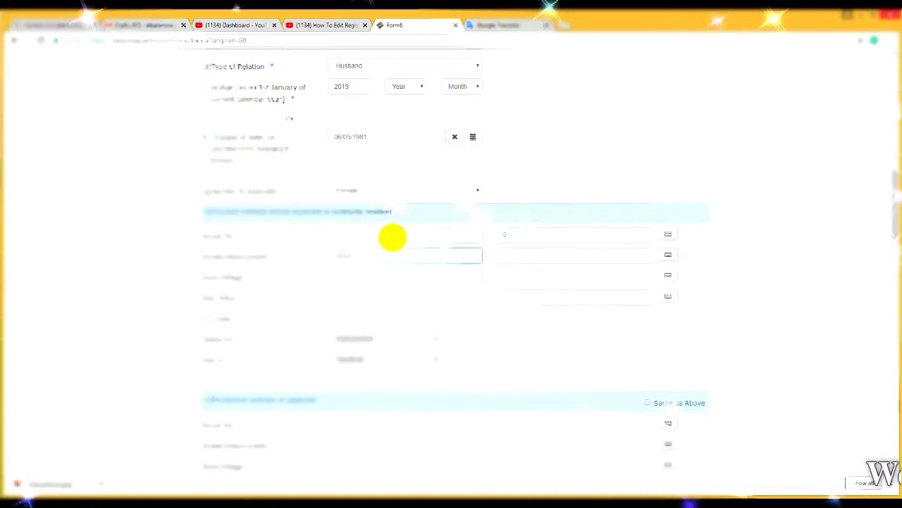
key(Tab)
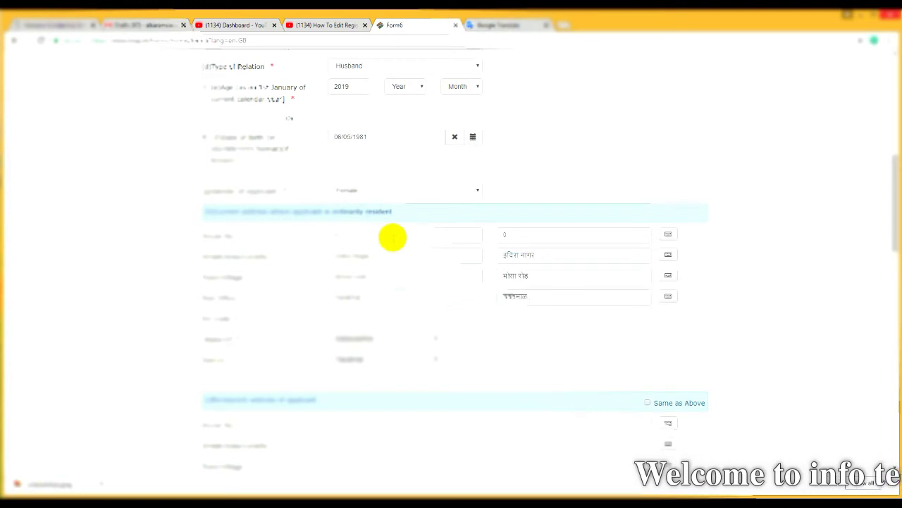
Tick Same as Above to copy the current address into the permanent address
scroll(308, 249, down, 3)
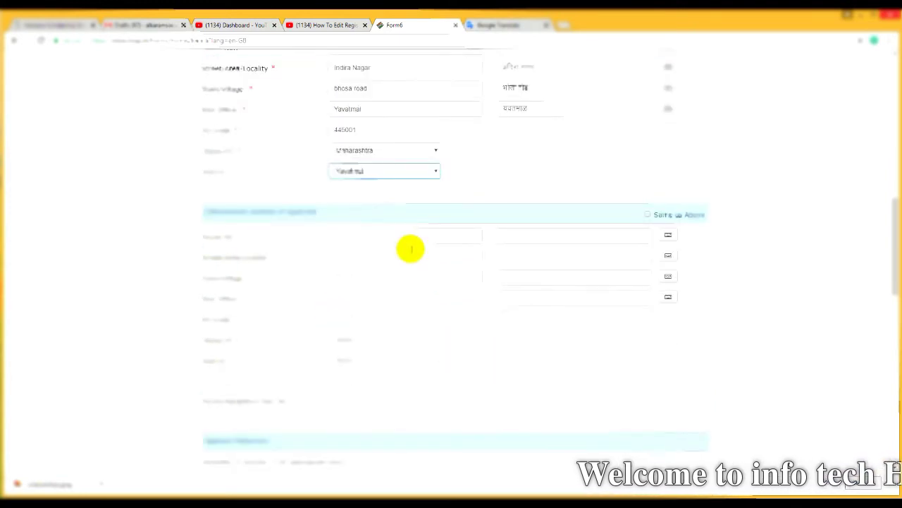
click(647, 215)
scroll(225, 268, down, 2)
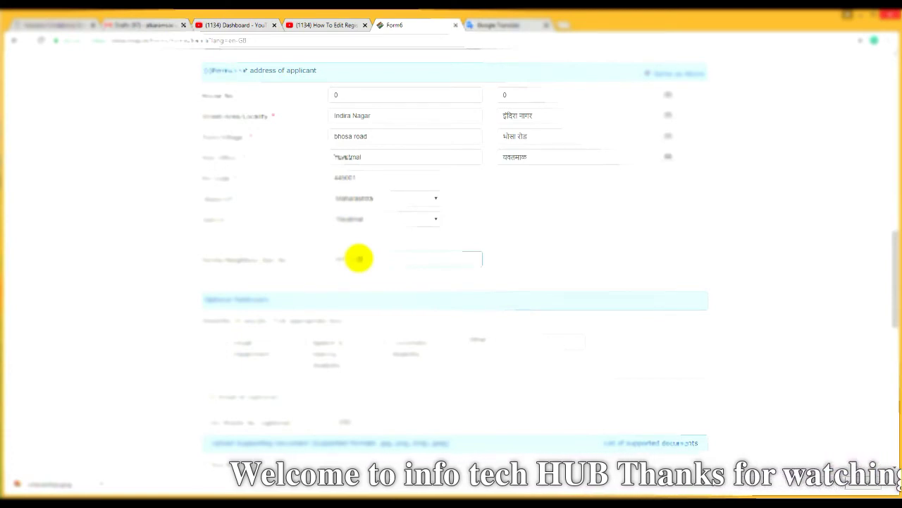
scroll(358, 259, down, 2)
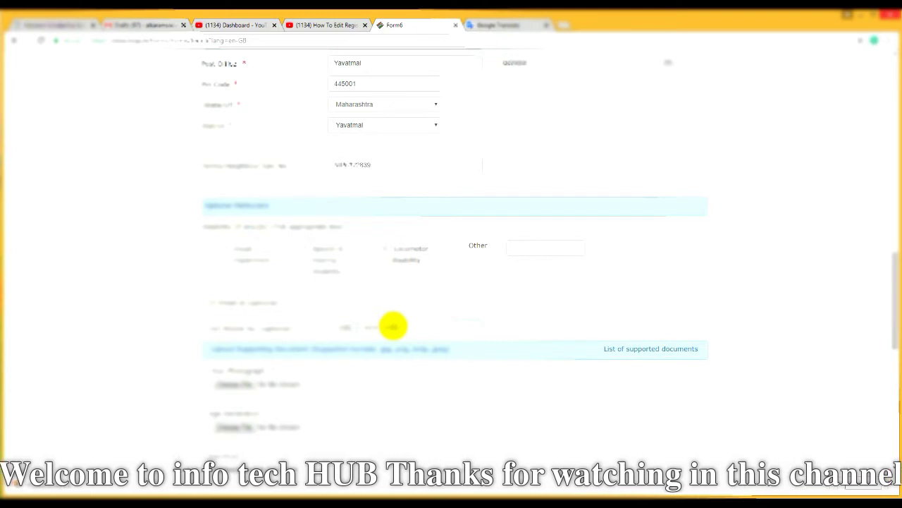
scroll(392, 325, down, 5)
scroll(368, 304, up, 4)
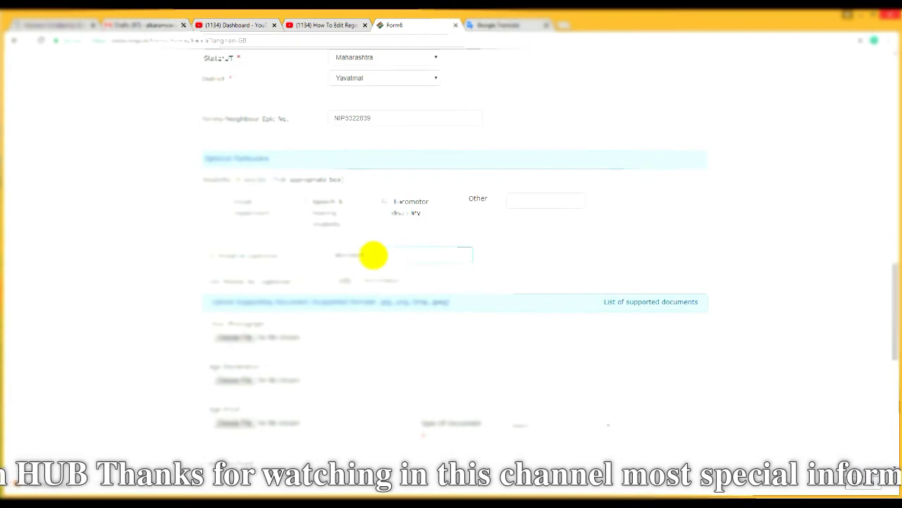
scroll(374, 255, down, 2)
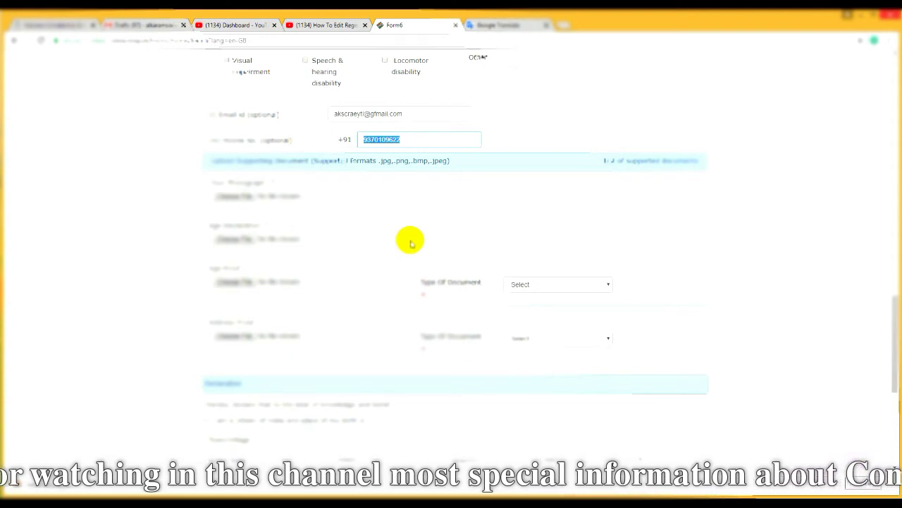
scroll(416, 260, down, 2)
Upload photo.jpg from the election documents folder as the applicant's photograph
click(237, 240)
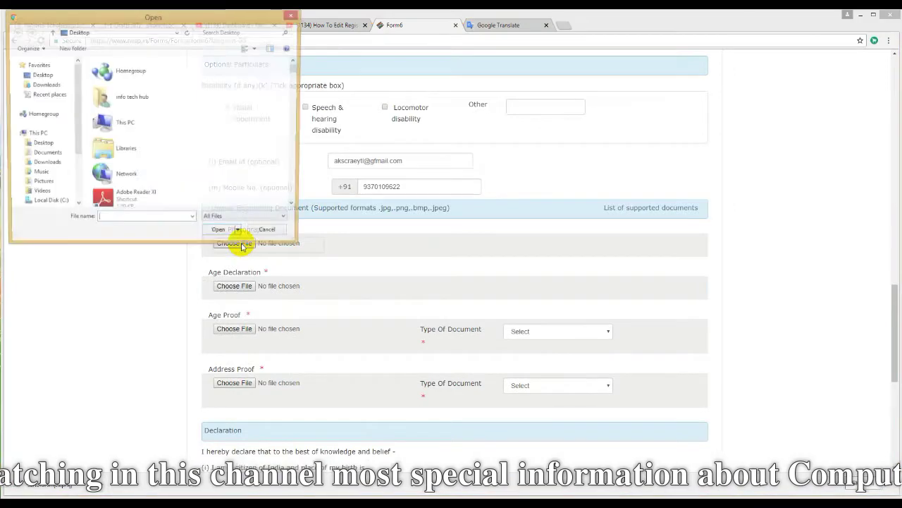
scroll(196, 161, down, 3)
double_click(195, 156)
click(218, 83)
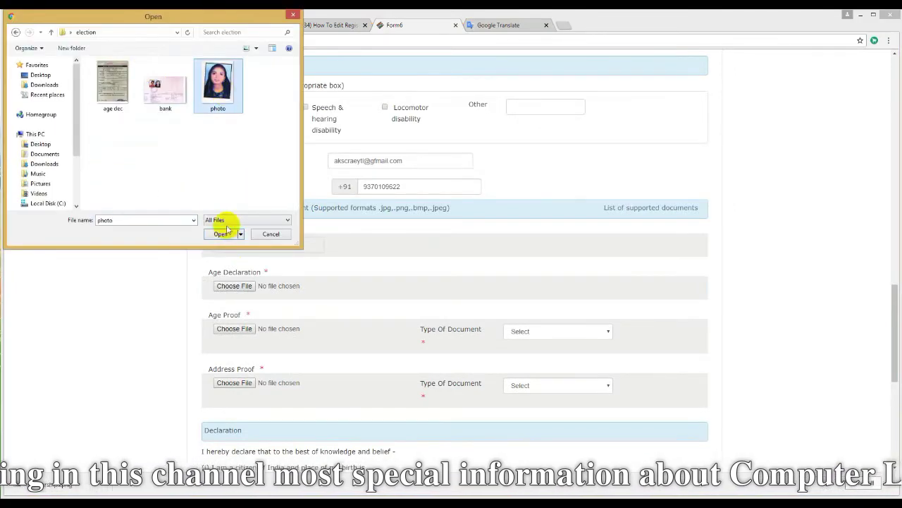
click(220, 234)
Upload age dec.jpg as the age declaration, keeping Birth Certificate as the age proof type
click(234, 289)
click(121, 96)
click(221, 233)
scroll(413, 282, down, 1)
click(597, 292)
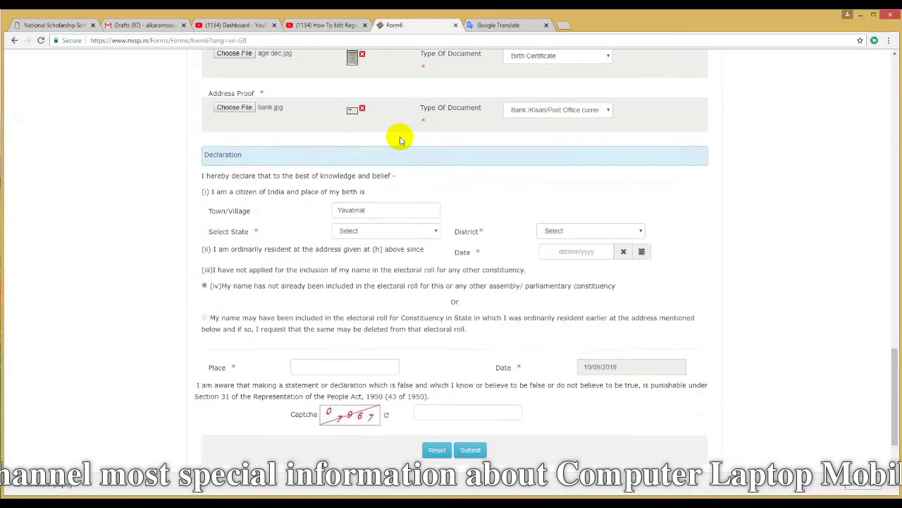
scroll(315, 186, up, 2)
click(534, 243)
click(553, 270)
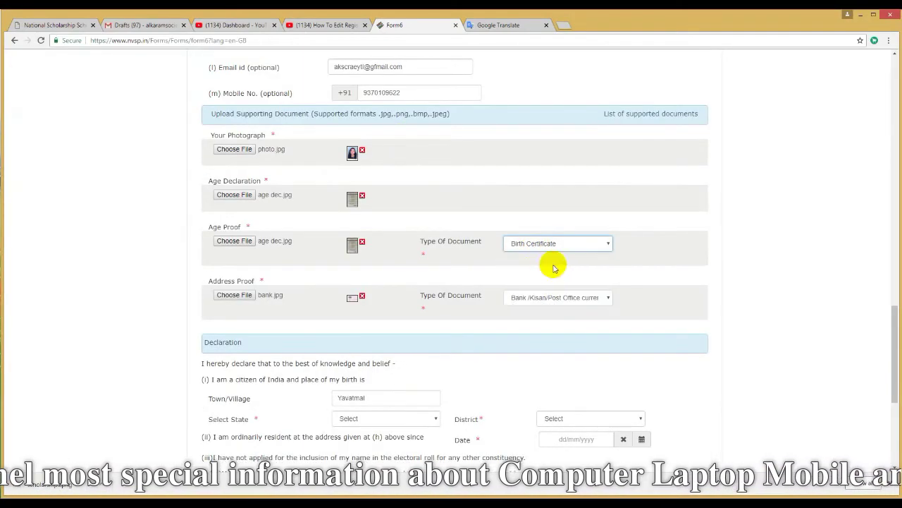
Set the Address Proof document type to the bank/post office passbook option
click(555, 296)
click(529, 334)
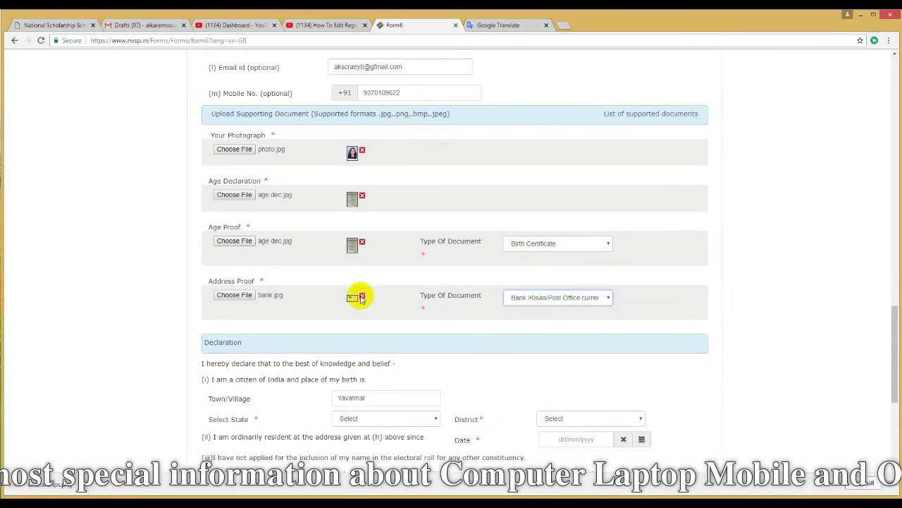
scroll(367, 303, down, 2)
scroll(379, 317, down, 1)
click(580, 233)
Choose Maharashtra as the state and Yavatmal as the district in the declaration
click(404, 230)
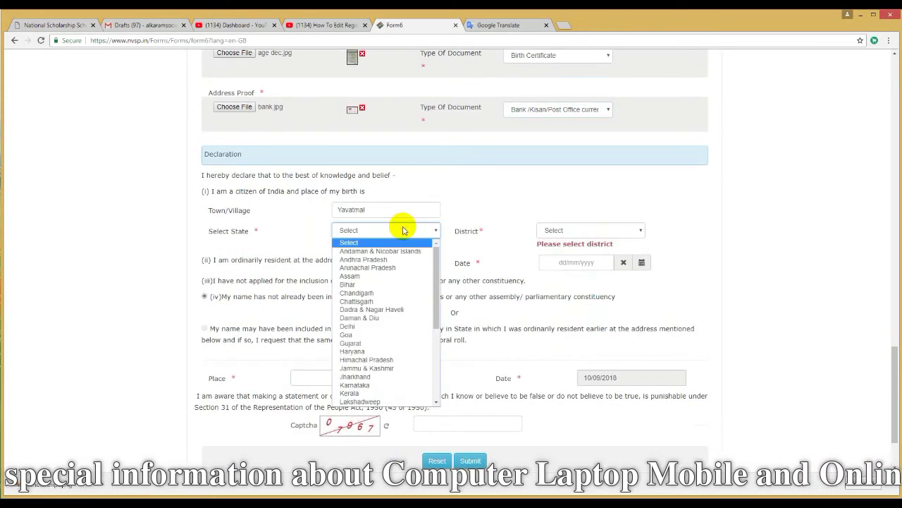
scroll(416, 338, down, 2)
click(409, 373)
click(584, 229)
scroll(589, 359, down, 5)
click(582, 393)
Pick a declaration date in the calendar, first landing on 24/06/1981
click(557, 251)
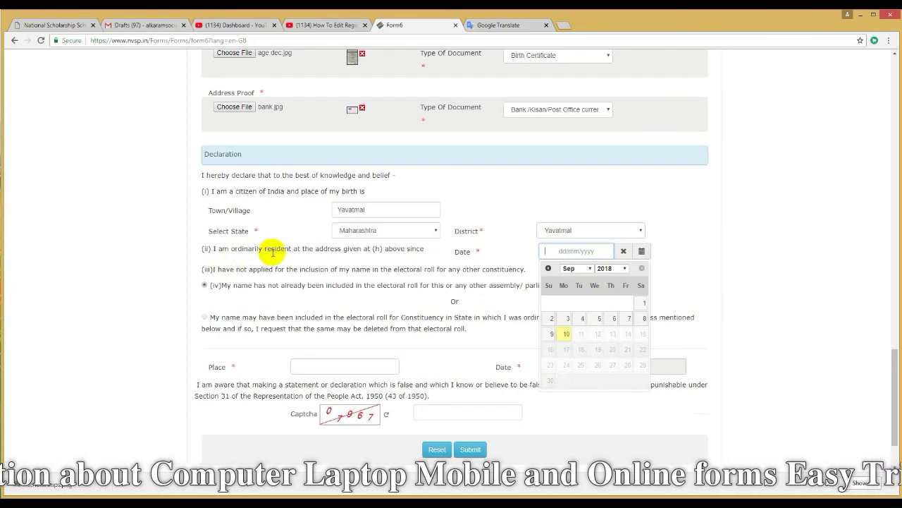
click(625, 268)
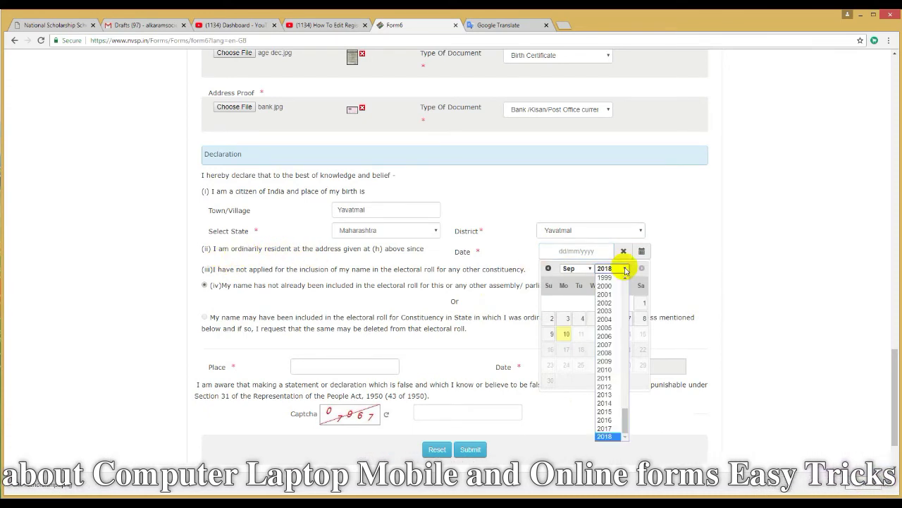
scroll(624, 287, up, 5)
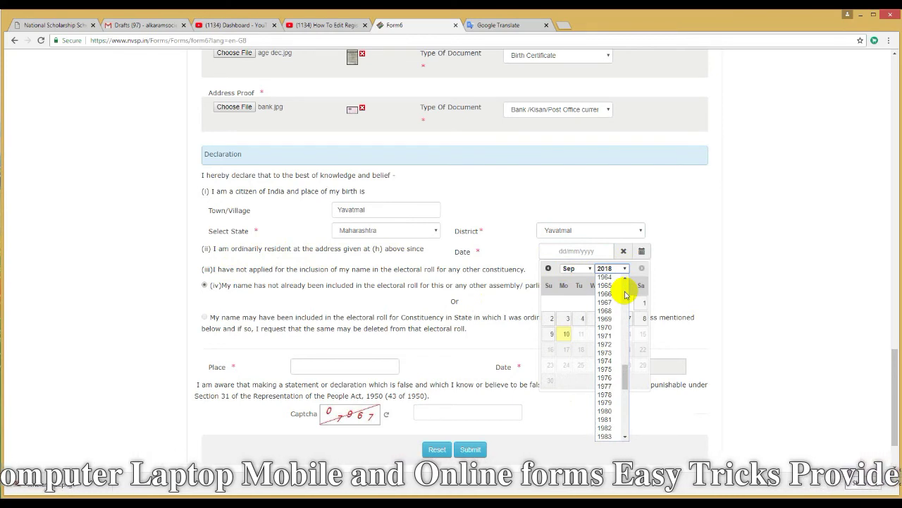
click(606, 419)
click(576, 269)
click(578, 319)
click(598, 349)
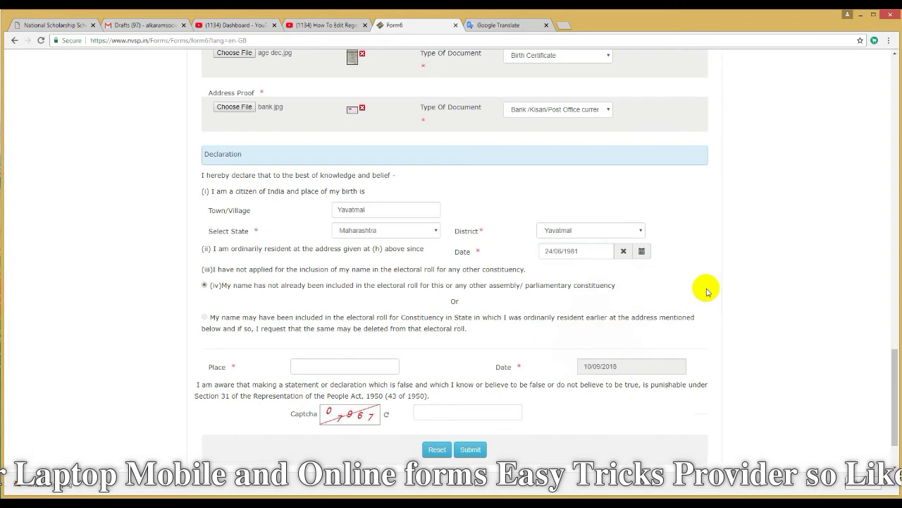
click(601, 252)
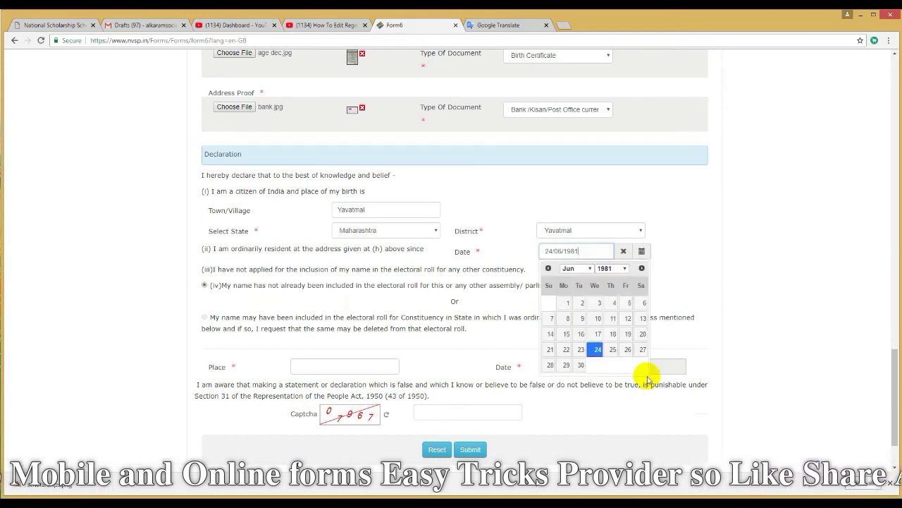
click(683, 293)
Correct the declaration date to 06/05/1981
click(623, 252)
click(625, 268)
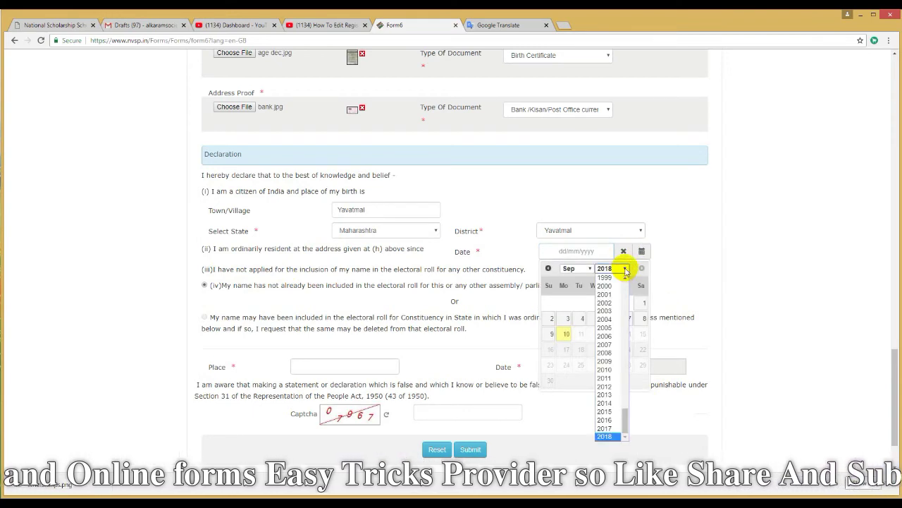
drag(630, 419, 628, 390)
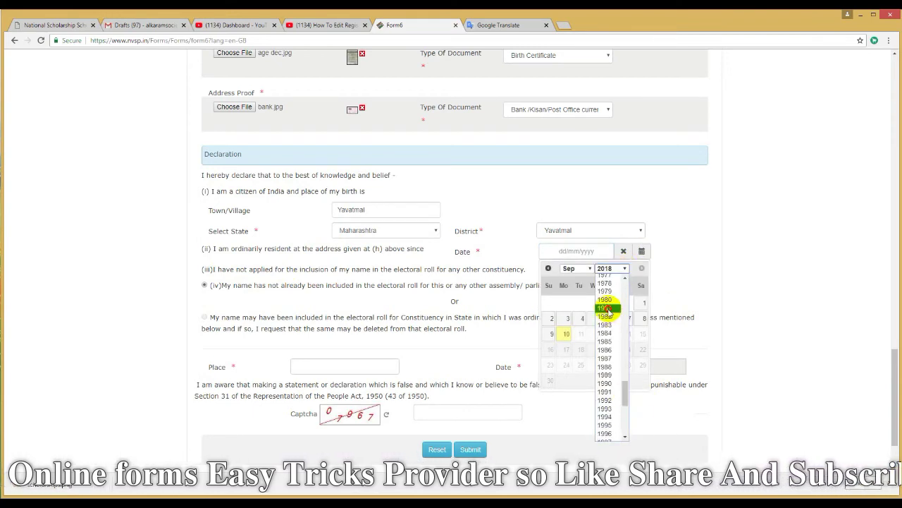
click(605, 306)
click(576, 269)
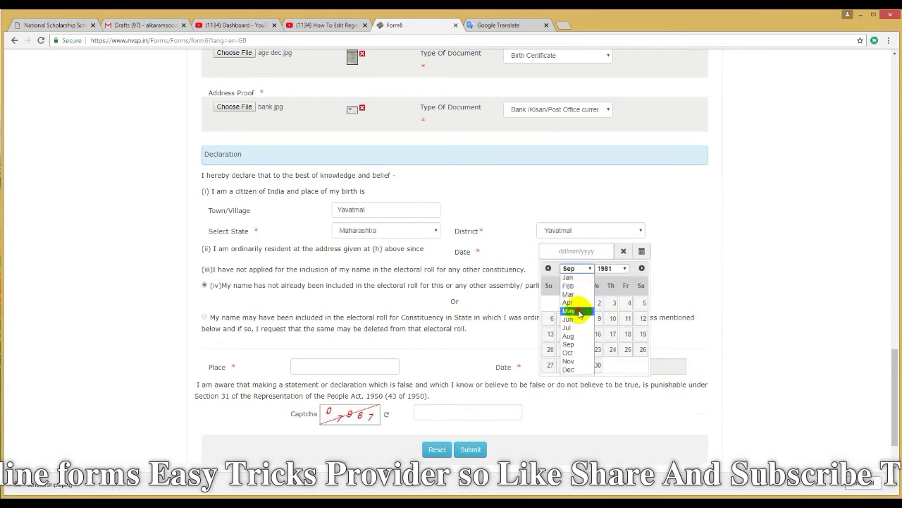
click(576, 309)
click(599, 320)
Enter Yavatmal as the place, fill in the captcha and submit Form 6
click(330, 362)
text(Yavatmal)
key(Tab)
text(07967)
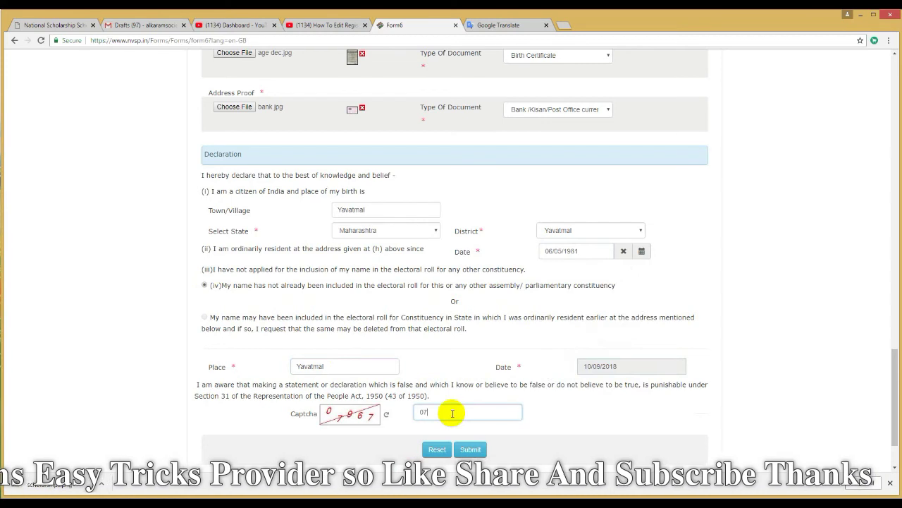
click(469, 449)
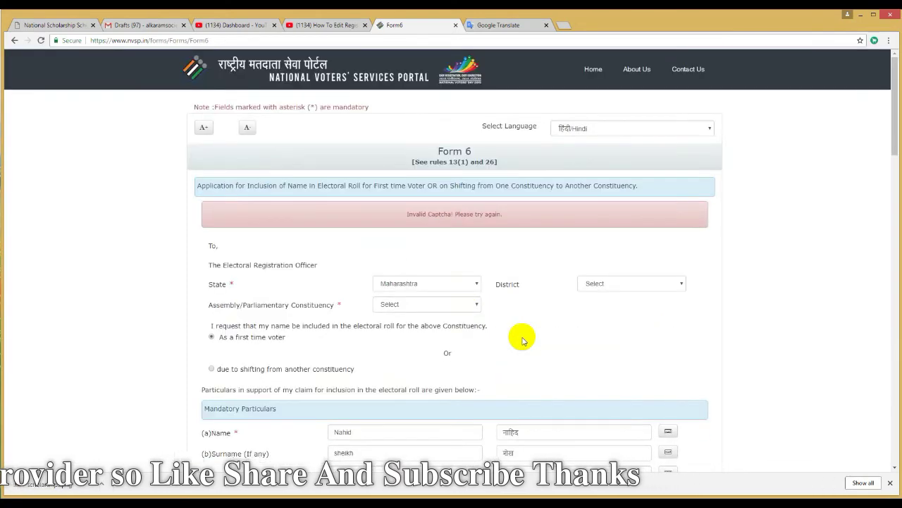
Tick Same as Above again to copy the current address into the permanent address
scroll(548, 297, down, 15)
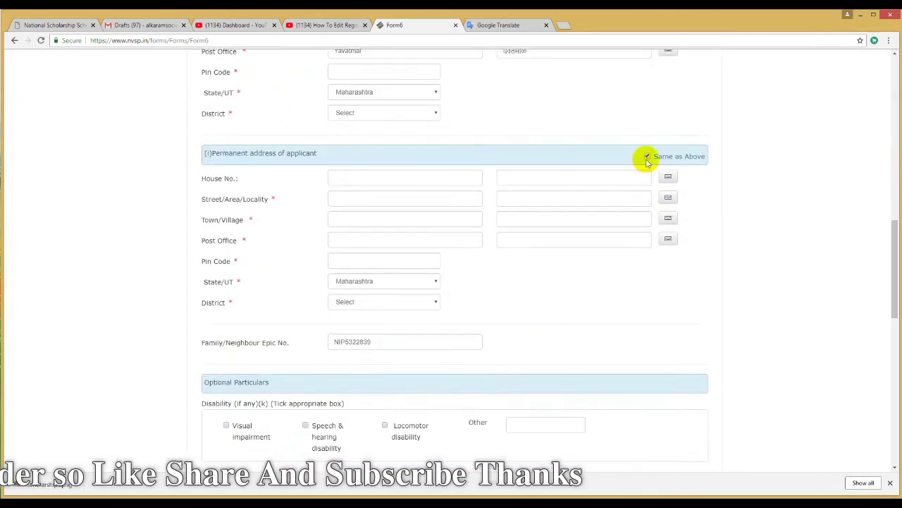
click(647, 155)
scroll(578, 283, down, 4)
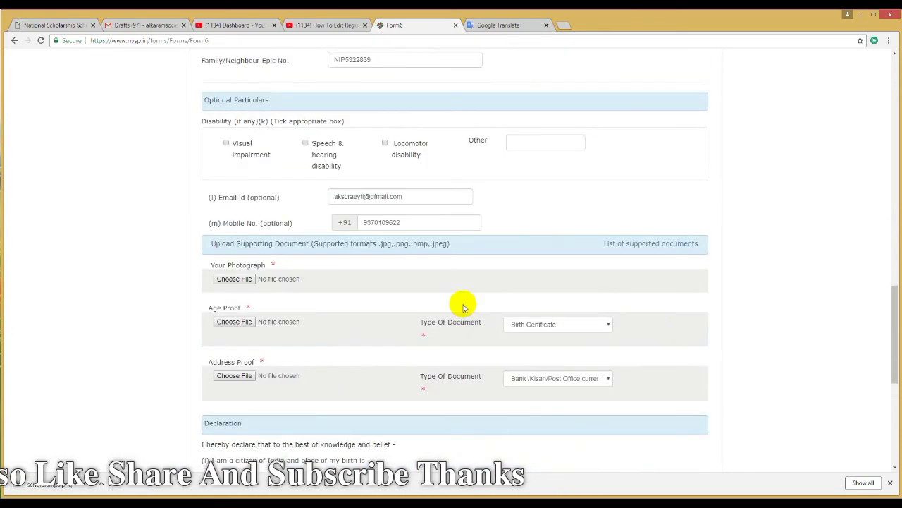
Open the photograph file in Microsoft Office Picture Manager from the photo file picker
click(239, 279)
click(270, 88)
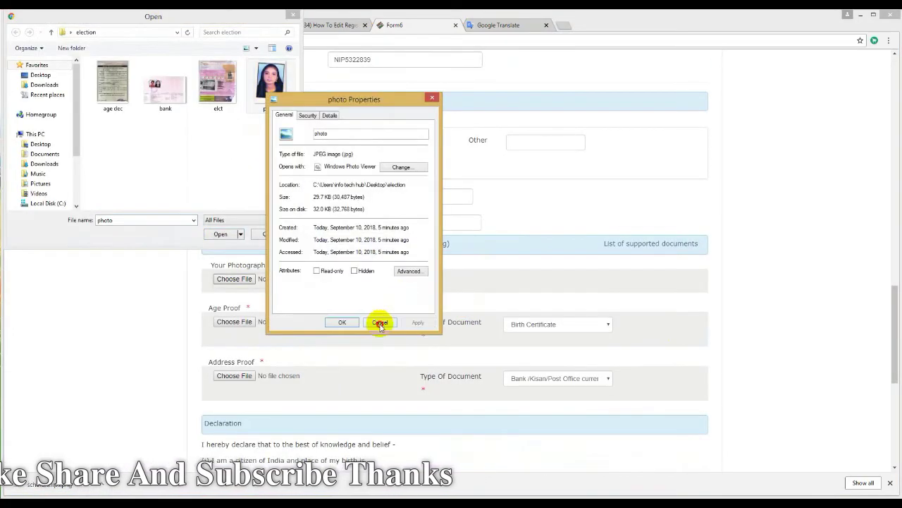
click(379, 322)
right_click(272, 90)
click(446, 193)
Open Resize for the 480 x 640 photo, try a smaller size, then reset to original
click(253, 38)
click(843, 211)
click(850, 113)
click(831, 227)
Save the resized photo and set the electricity bill scan to the Web - Large preset
click(60, 38)
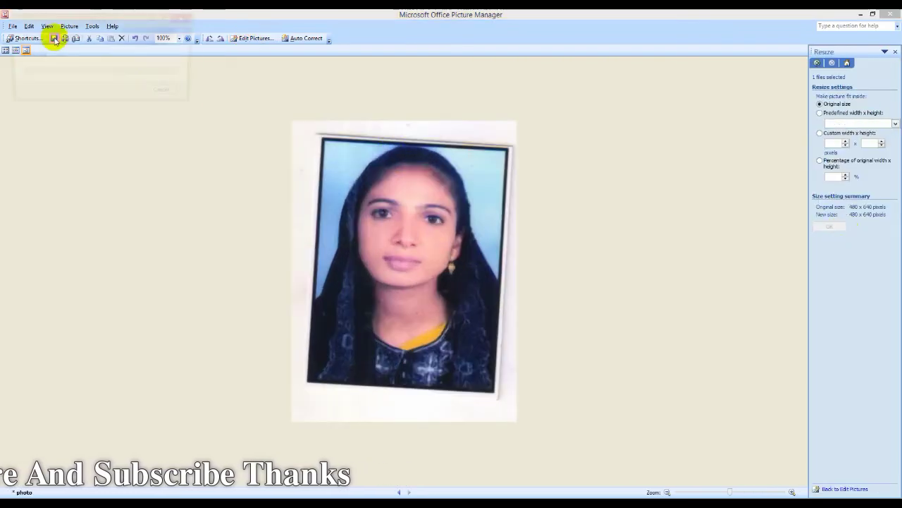
click(399, 492)
click(877, 124)
click(866, 143)
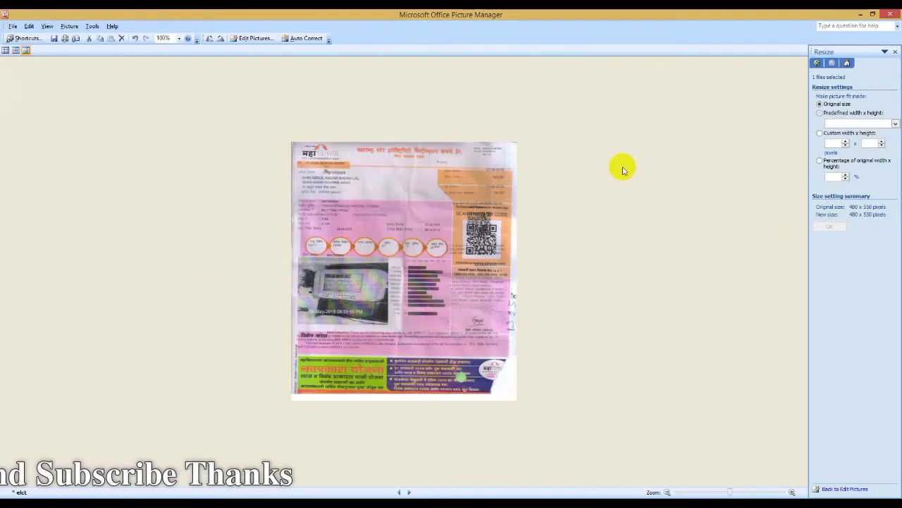
Shrink the bank passbook scan to a smaller preset size and save it
click(400, 492)
click(856, 124)
click(857, 132)
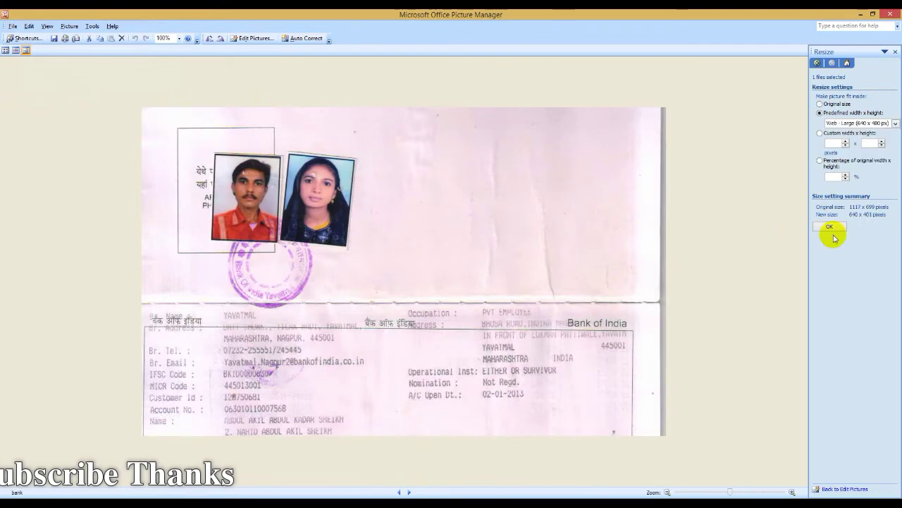
click(830, 226)
click(54, 38)
Shrink the school certificate scan to a smaller preset size and save it
key(Left)
click(857, 124)
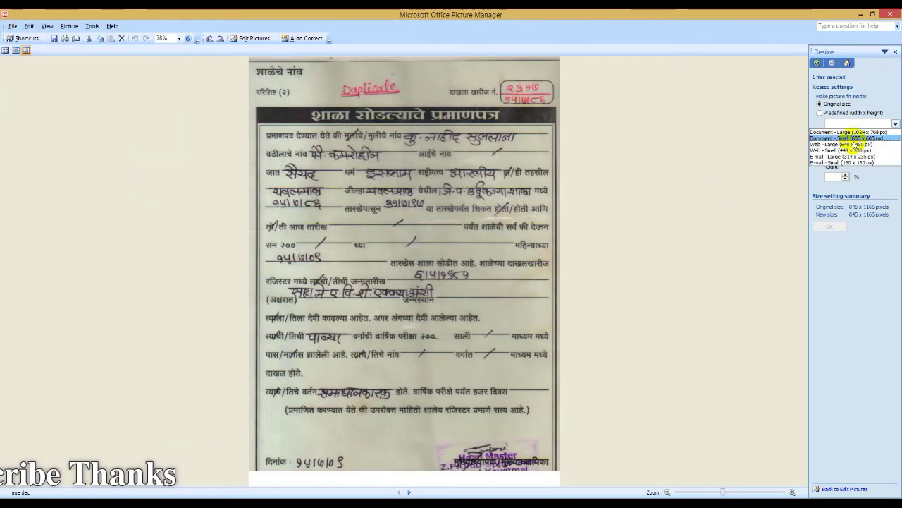
click(856, 132)
click(830, 227)
click(53, 38)
Close Picture Manager, then attach photo.jpg as the photograph and age dec.jpg as age proof
click(892, 14)
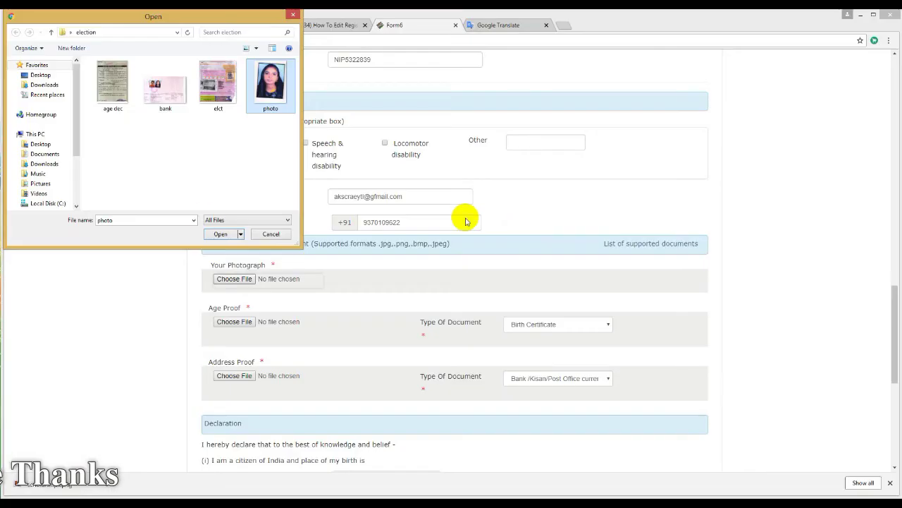
click(220, 233)
click(235, 324)
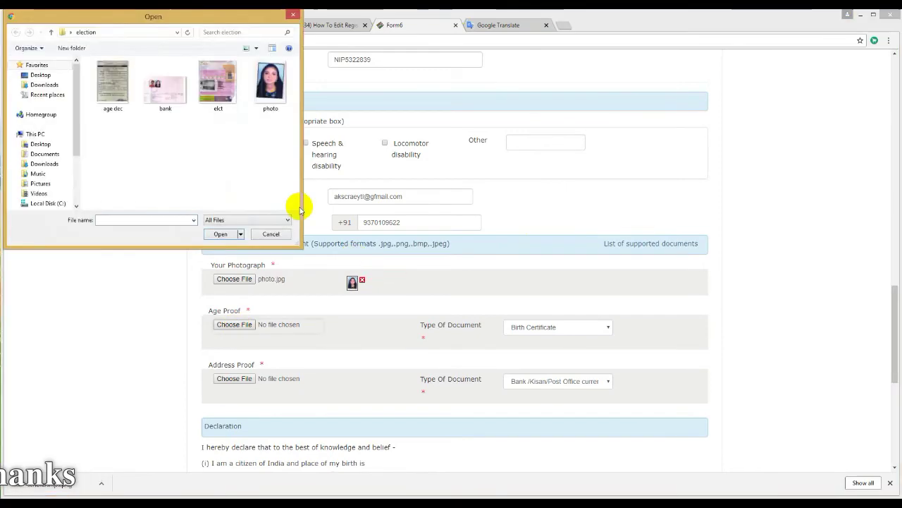
double_click(113, 88)
click(557, 326)
click(534, 346)
Attach elct.jpg as address proof and resubmit the form with captcha 74791
click(234, 377)
click(210, 103)
double_click(218, 103)
scroll(447, 368, down, 5)
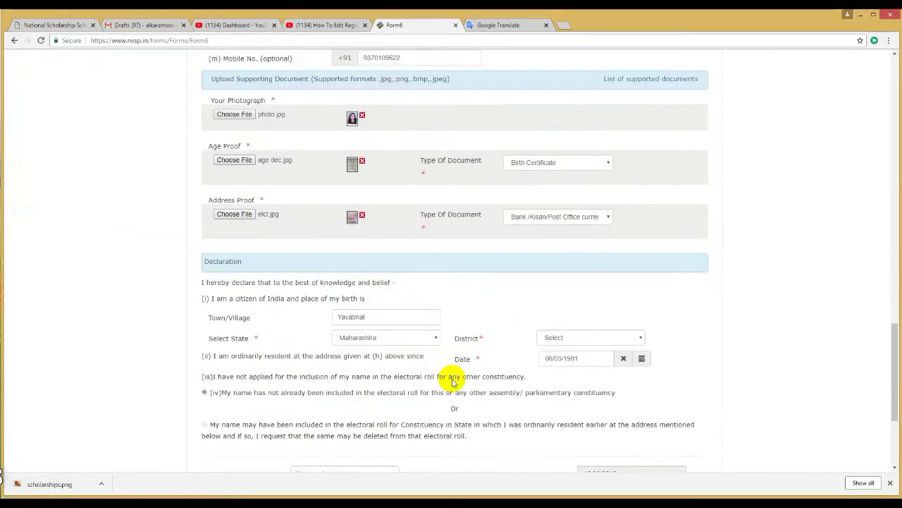
drag(456, 355, 381, 355)
text(74791)
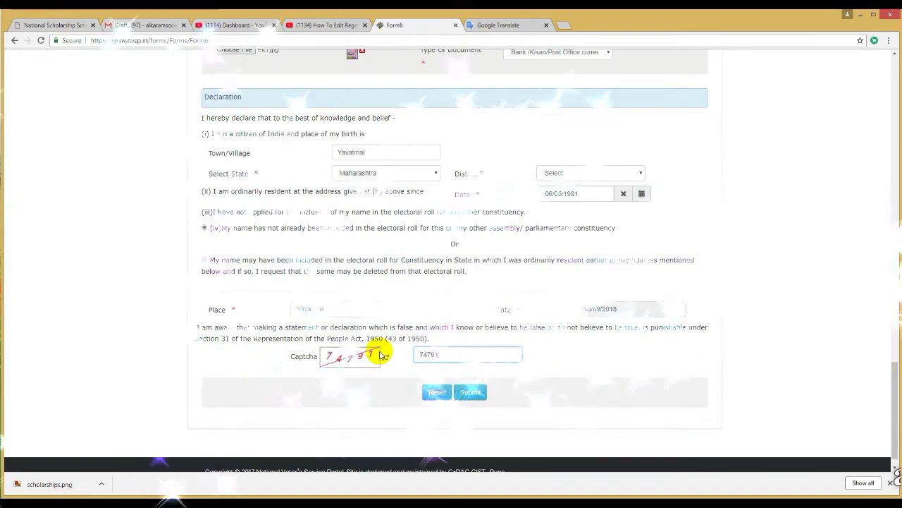
click(471, 391)
Review the state, constituency and district choices, keeping Maharashtra as the state
click(453, 240)
click(541, 310)
click(468, 260)
click(620, 240)
scroll(584, 298, down, 1)
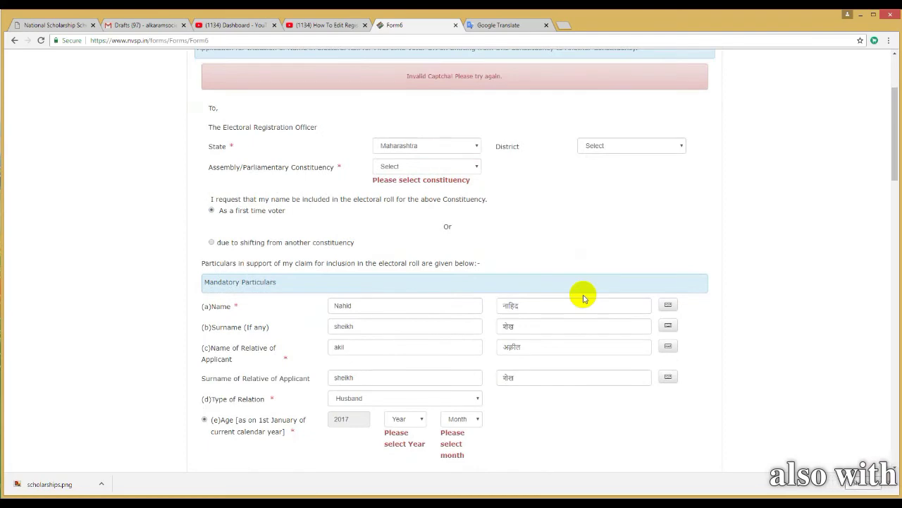
Pick a constituency option and enter pin code 445001
scroll(582, 294, down, 1)
scroll(550, 284, up, 2)
click(447, 262)
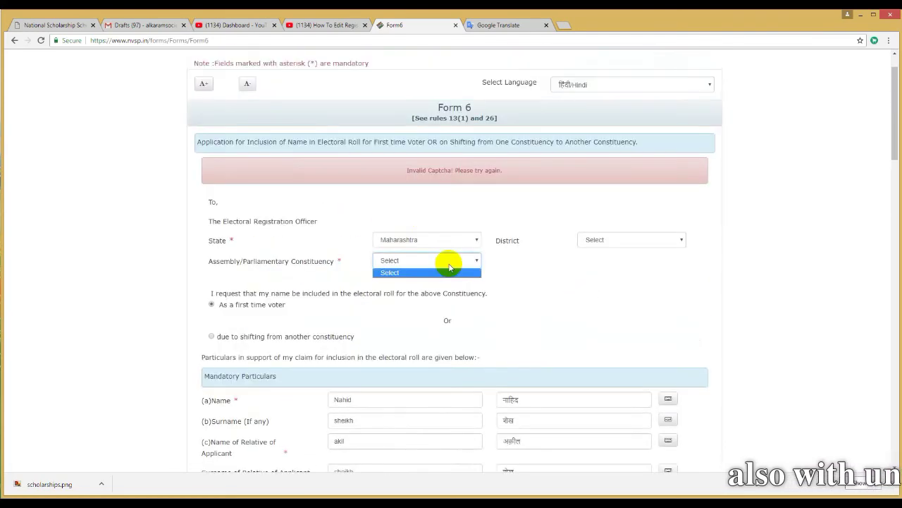
click(588, 289)
scroll(589, 289, down, 20)
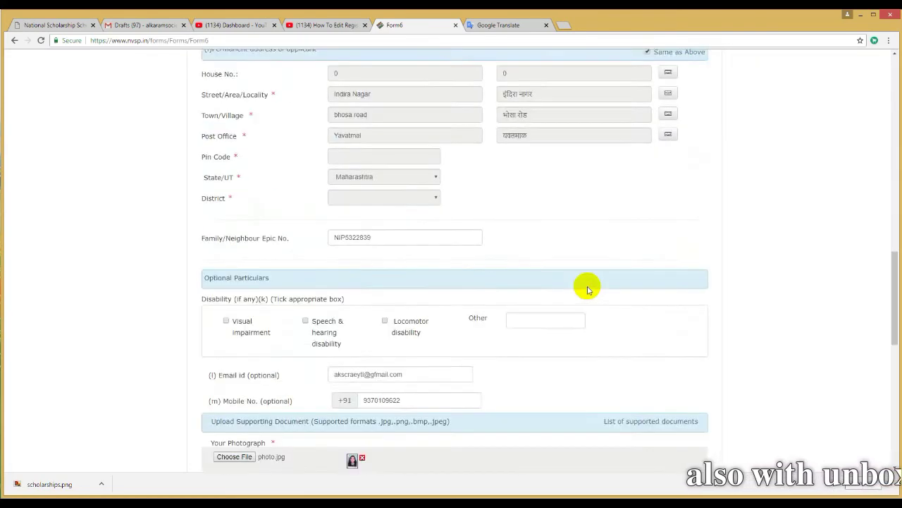
scroll(589, 289, up, 15)
click(390, 289)
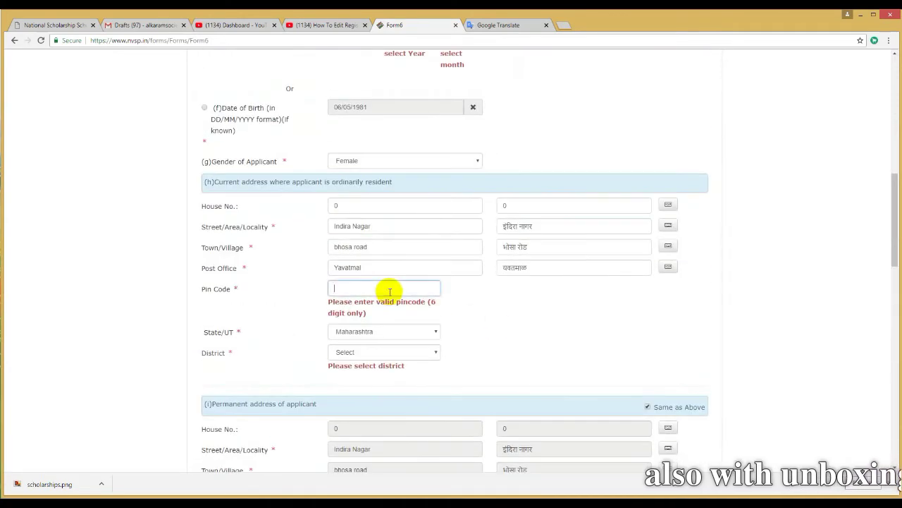
text(445001)
Switch age entry to date of birth and pick Chhattisgarh to reload the constituency list
scroll(614, 343, up, 3)
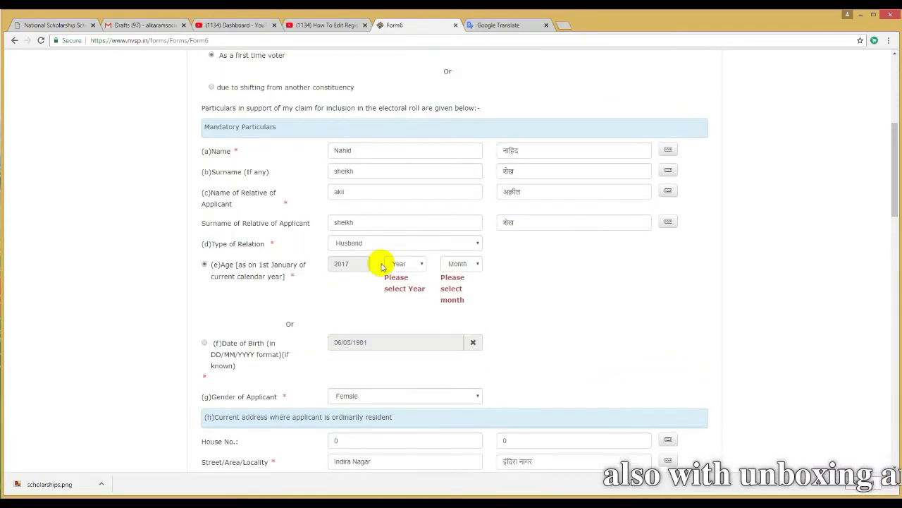
click(204, 341)
scroll(633, 269, up, 3)
click(463, 200)
click(604, 178)
click(421, 180)
click(412, 231)
Set state to Maharashtra, district to Yavatmal and constituency to Yavatmal
click(435, 178)
scroll(425, 338, down, 2)
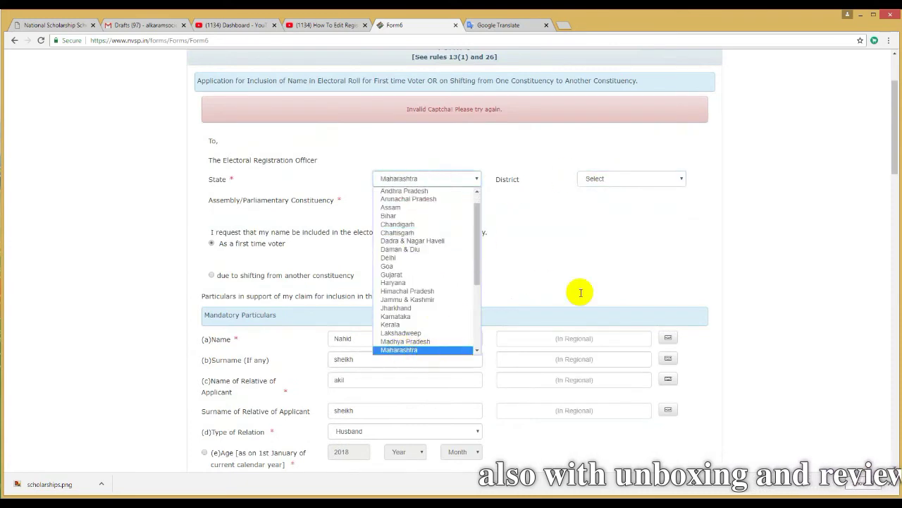
click(413, 349)
click(625, 178)
click(614, 346)
click(620, 178)
click(600, 346)
click(427, 198)
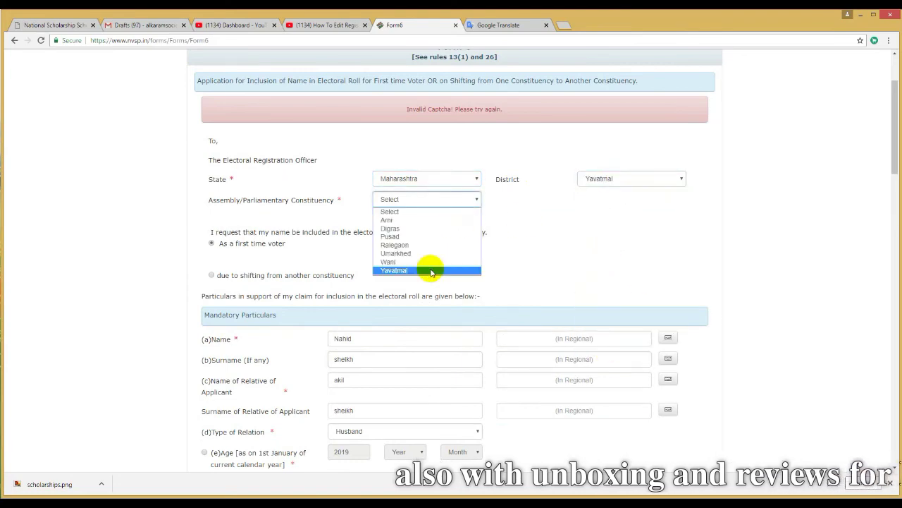
click(429, 268)
Submit to check errors, then fill the Devanagari name, surname and relative's name fields
scroll(536, 255, down, 3)
scroll(423, 289, down, 15)
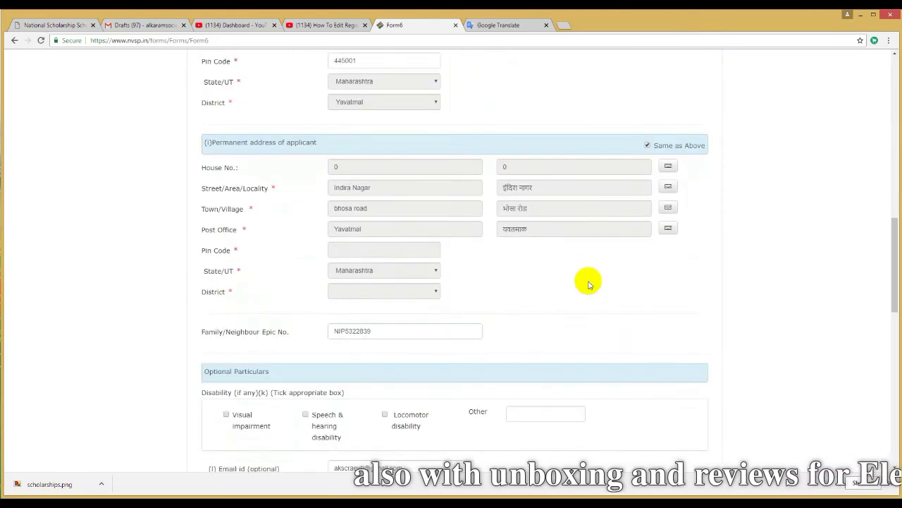
scroll(589, 284, down, 3)
click(467, 387)
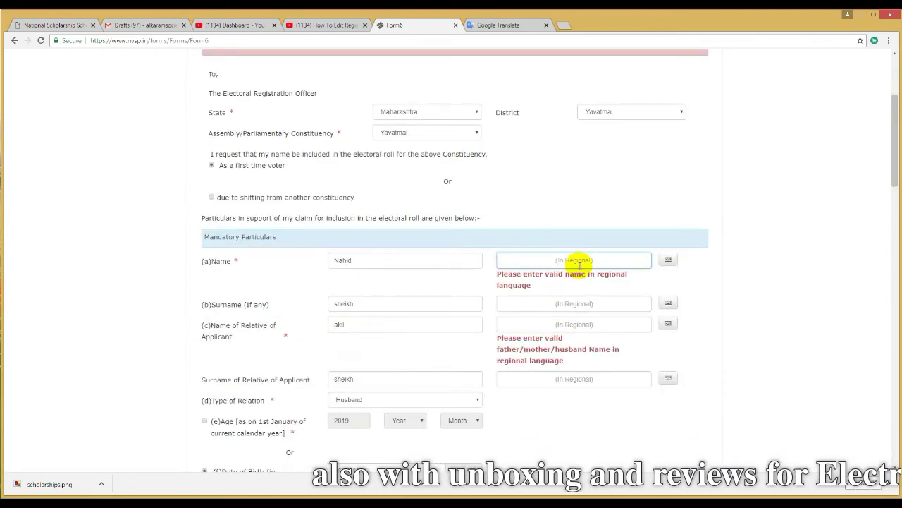
key(Down)
key(Return)
key(Tab)
key(Down)
key(Return)
key(Tab)
key(Down)
key(Return)
key(Tab)
key(Down)
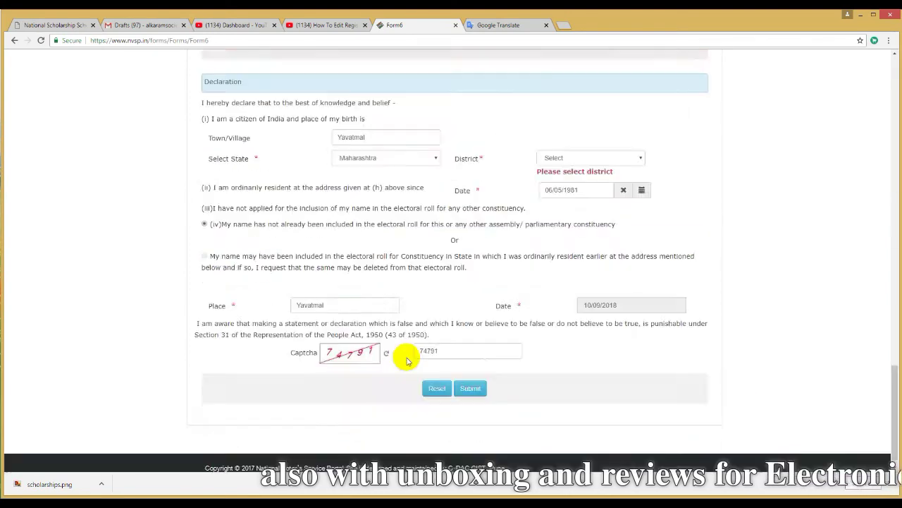
Check the date of birth entry further down the form
click(468, 388)
scroll(645, 376, down, 3)
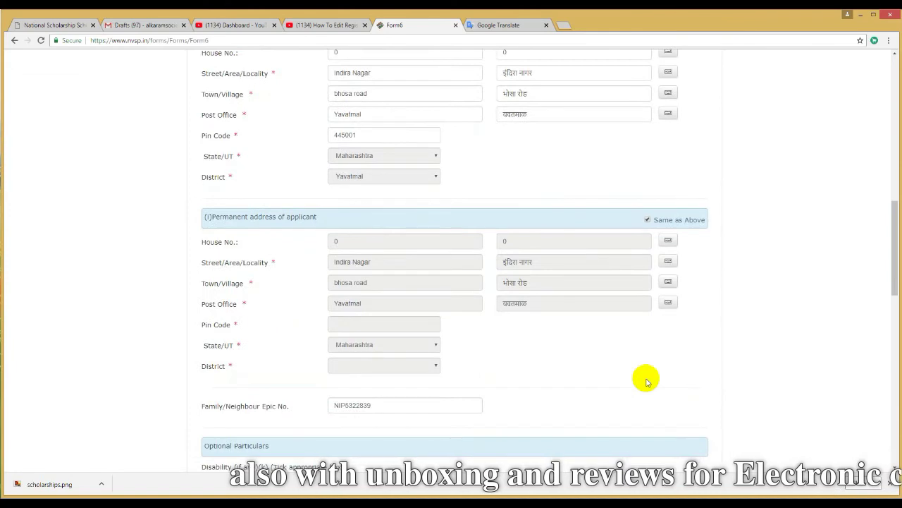
scroll(647, 381, down, 10)
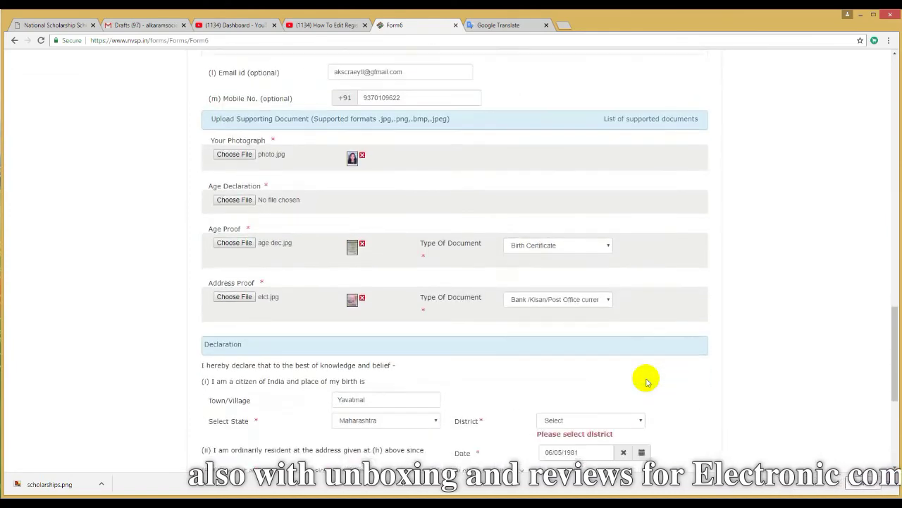
Reset the birthplace state via Chandigarh back to Maharashtra so its district list loads
click(609, 186)
click(612, 194)
click(388, 185)
click(389, 185)
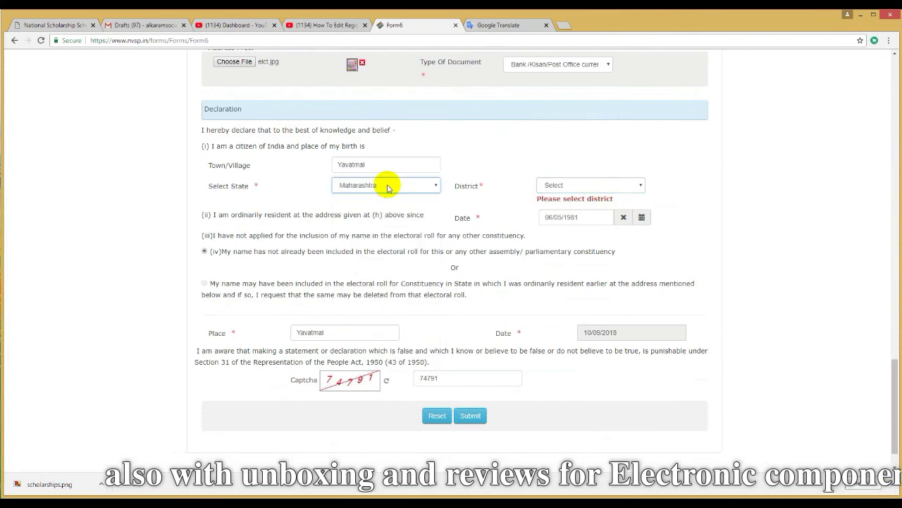
click(568, 186)
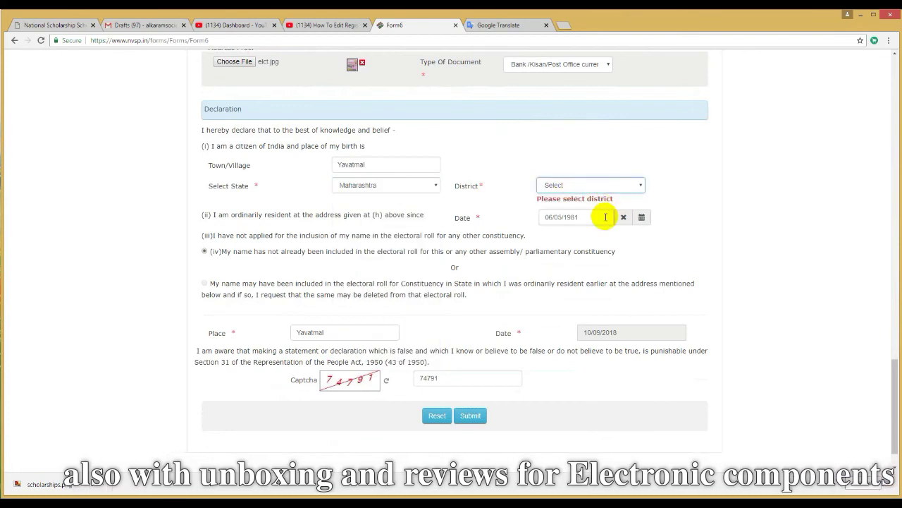
click(401, 186)
click(397, 232)
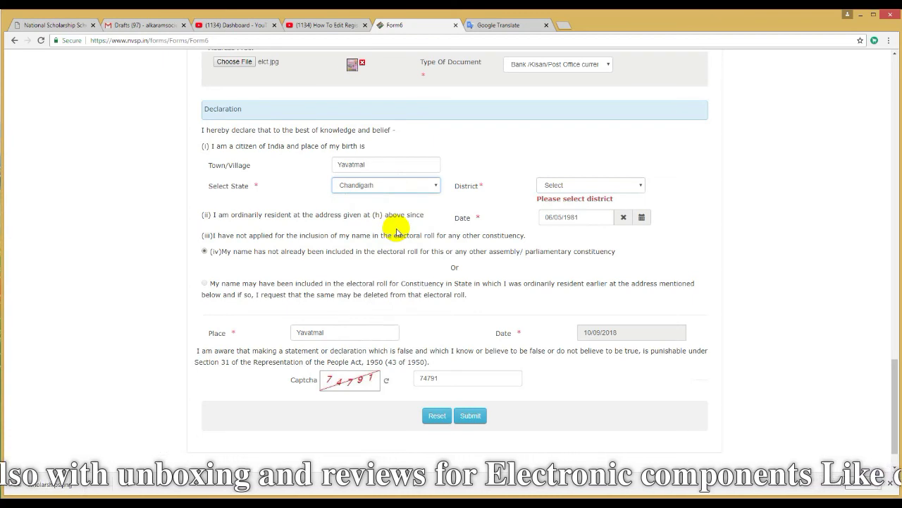
click(397, 182)
scroll(407, 306, down, 4)
scroll(408, 306, up, 1)
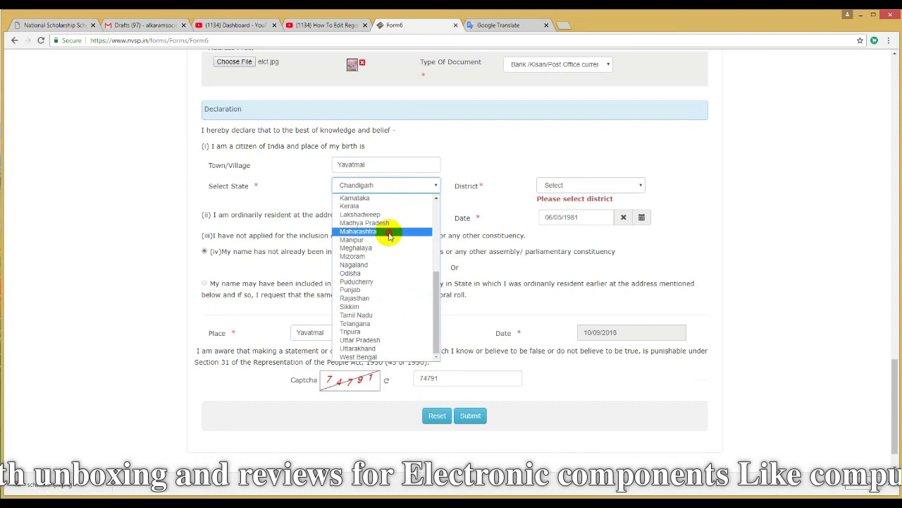
click(395, 232)
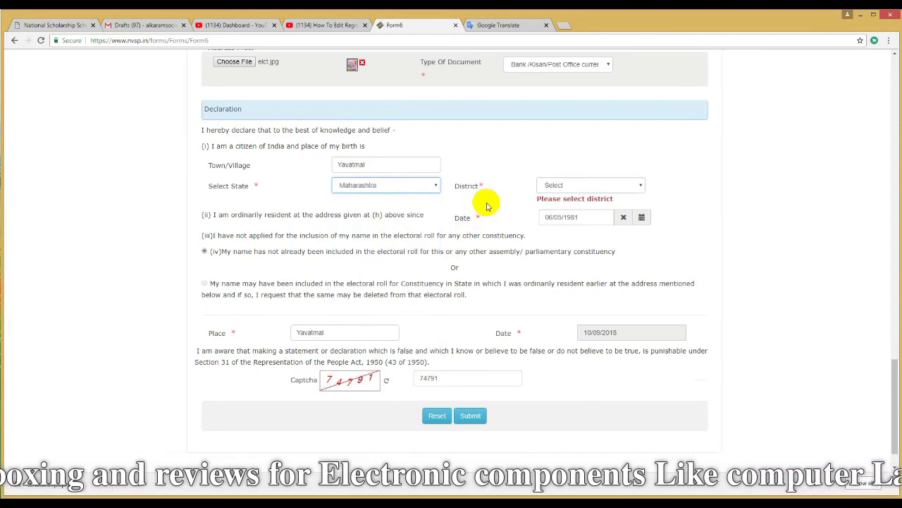
Choose Yavatmal as the birthplace district in the declaration
click(569, 184)
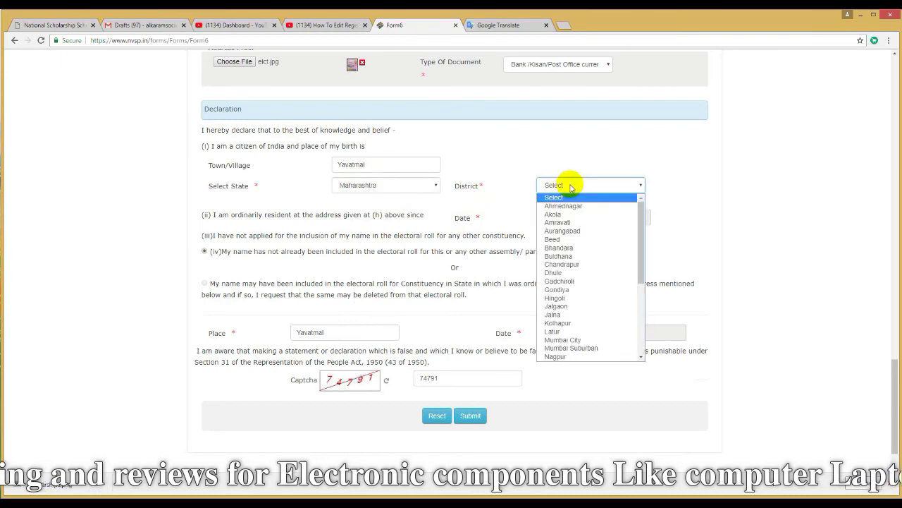
scroll(578, 352, down, 2)
scroll(571, 349, down, 3)
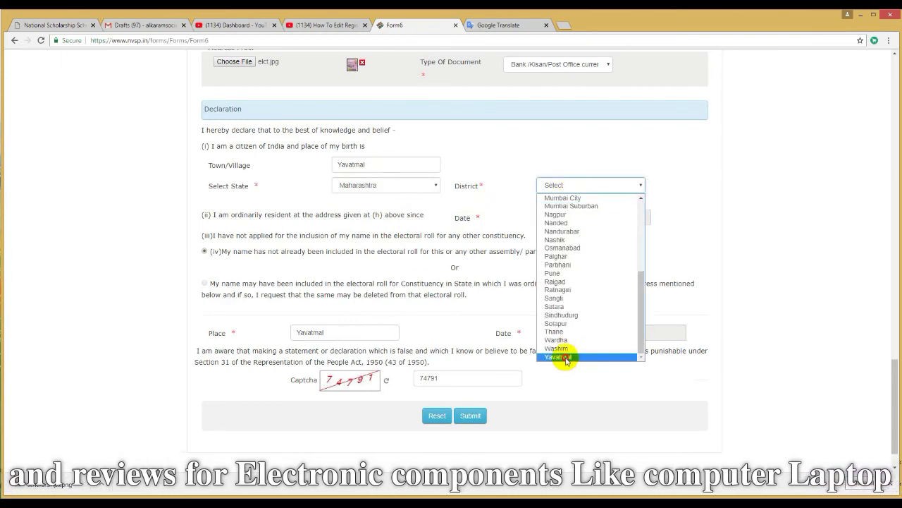
click(564, 357)
click(707, 283)
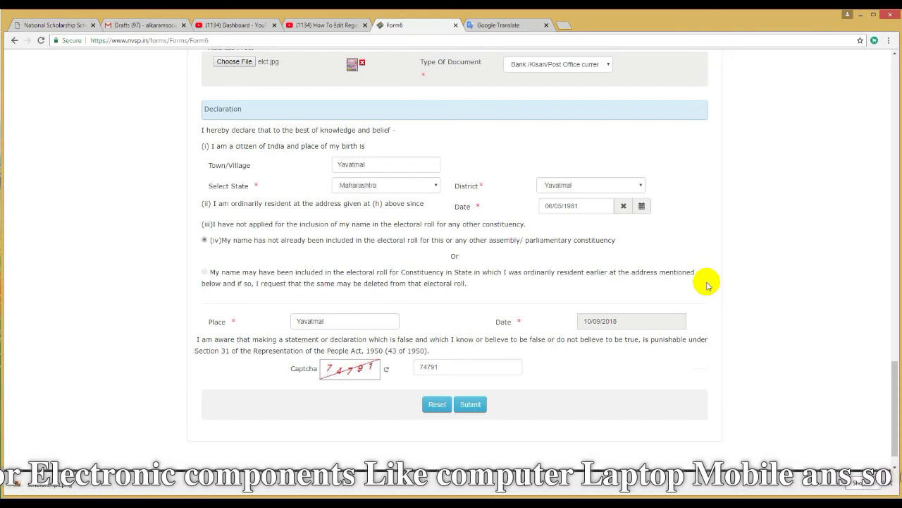
scroll(684, 283, up, 3)
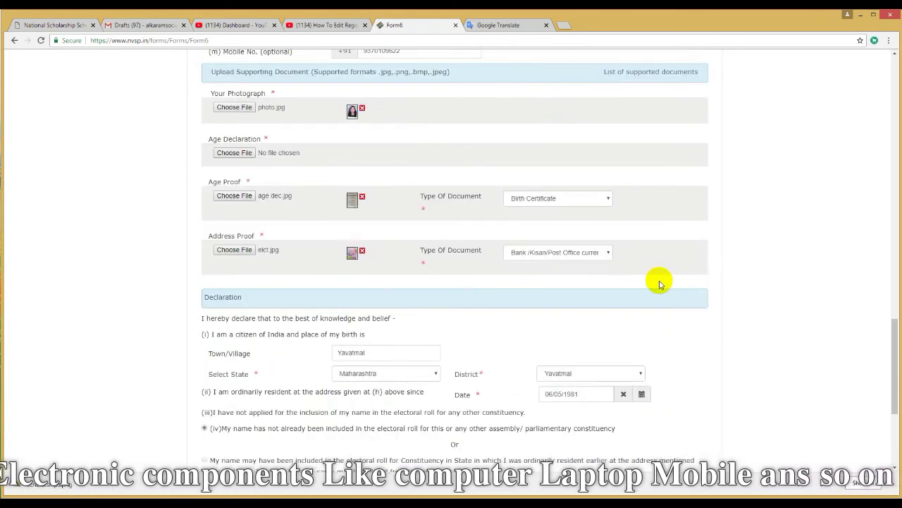
scroll(660, 284, down, 3)
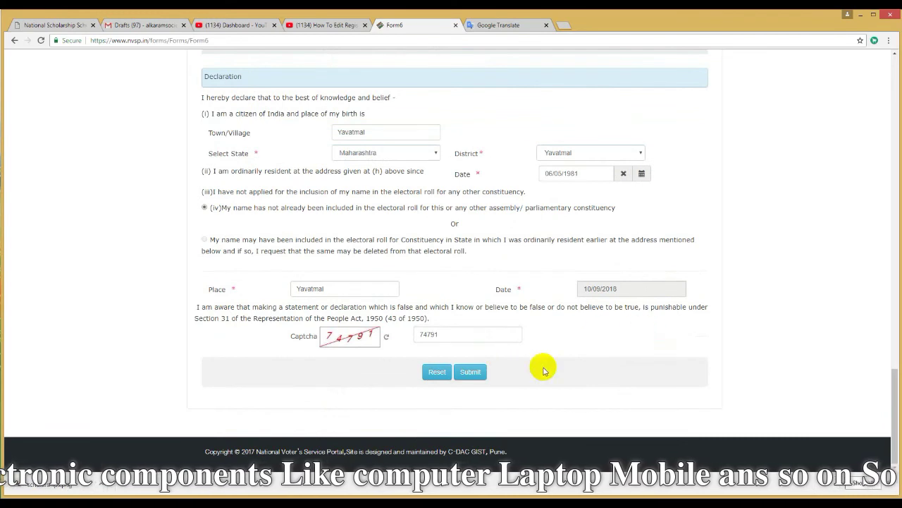
Submit Form 6 and print the acknowledgement page with its reference ID
click(468, 373)
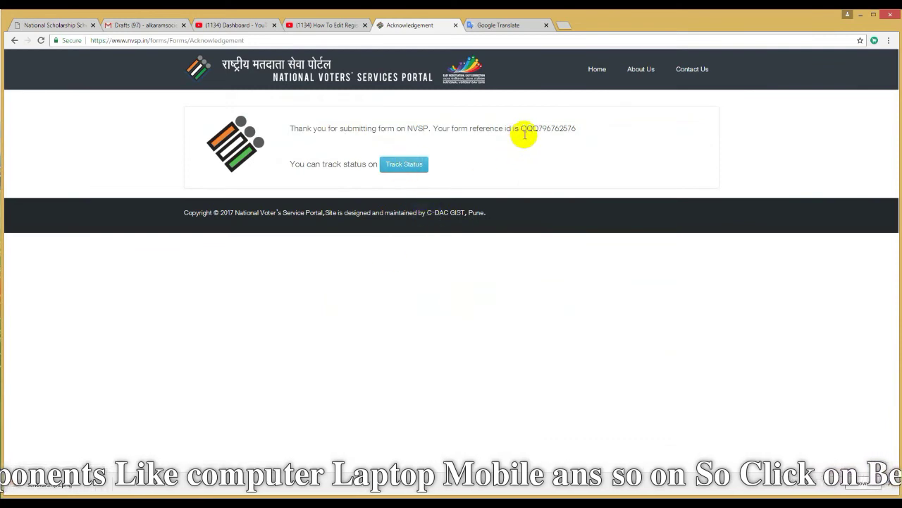
right_click(498, 154)
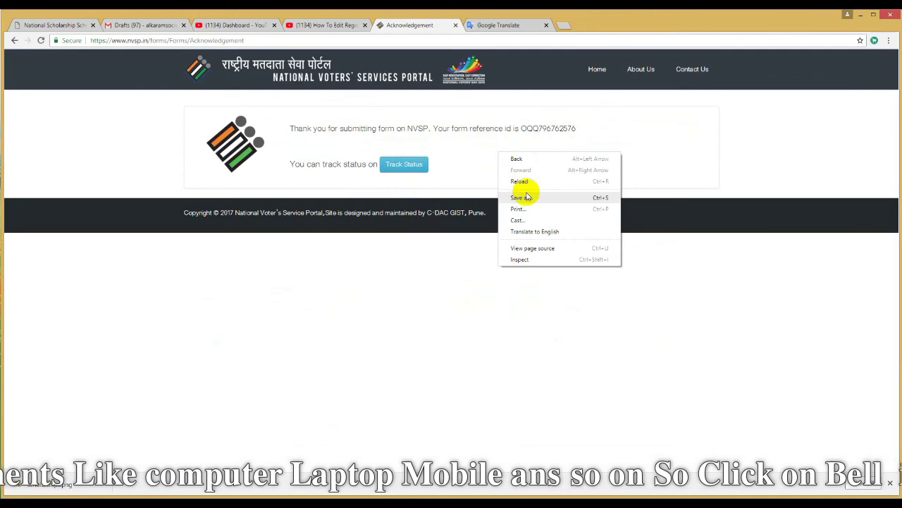
click(529, 205)
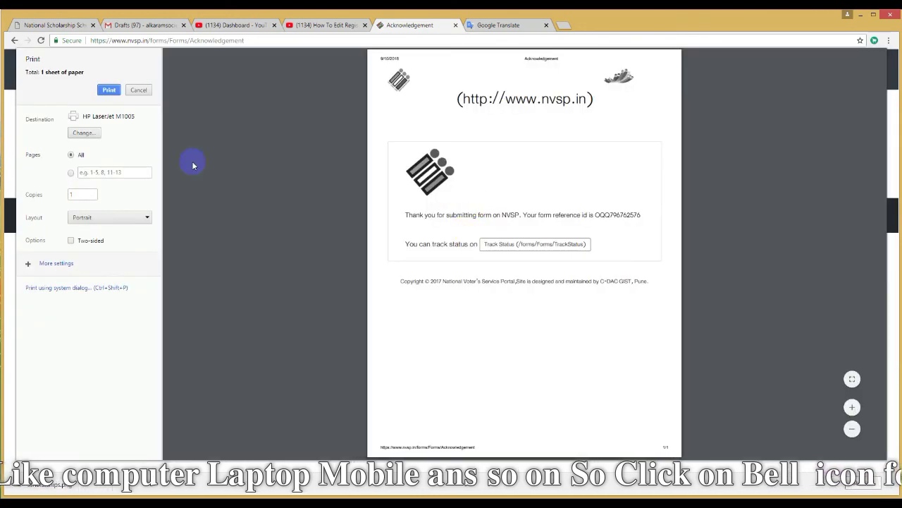
click(109, 90)
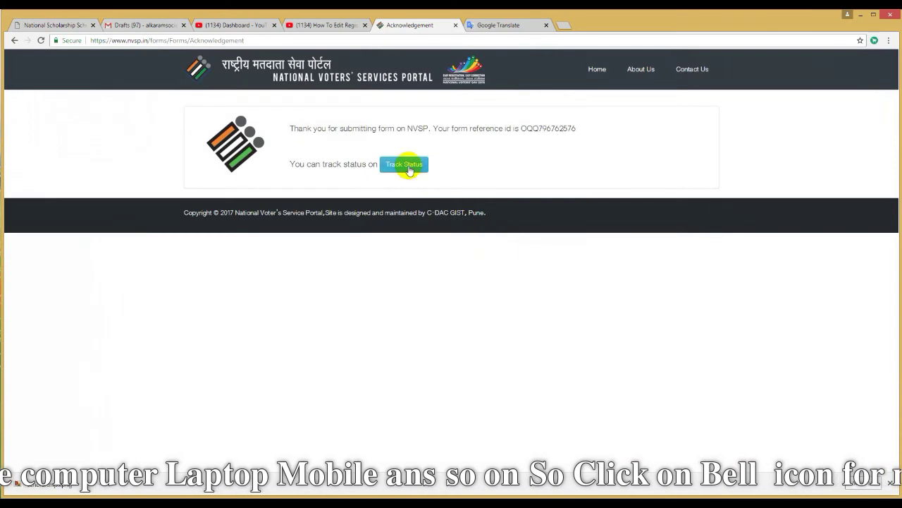
Track the Form 6 reference ID, correcting its lowercase start to uppercase, then return Home
click(409, 168)
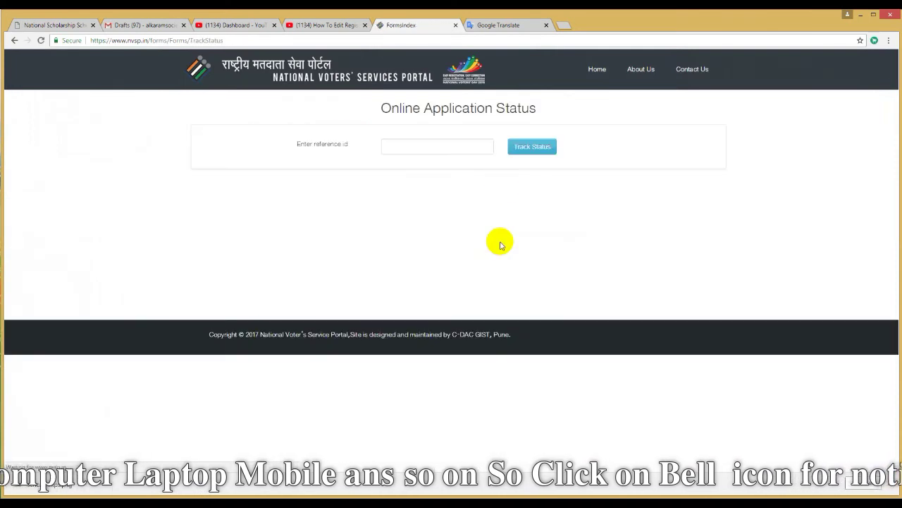
click(425, 149)
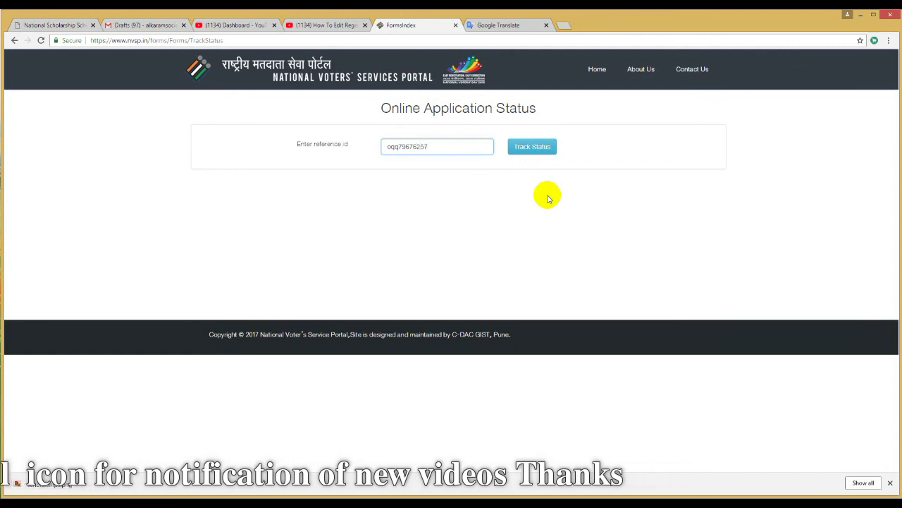
click(520, 147)
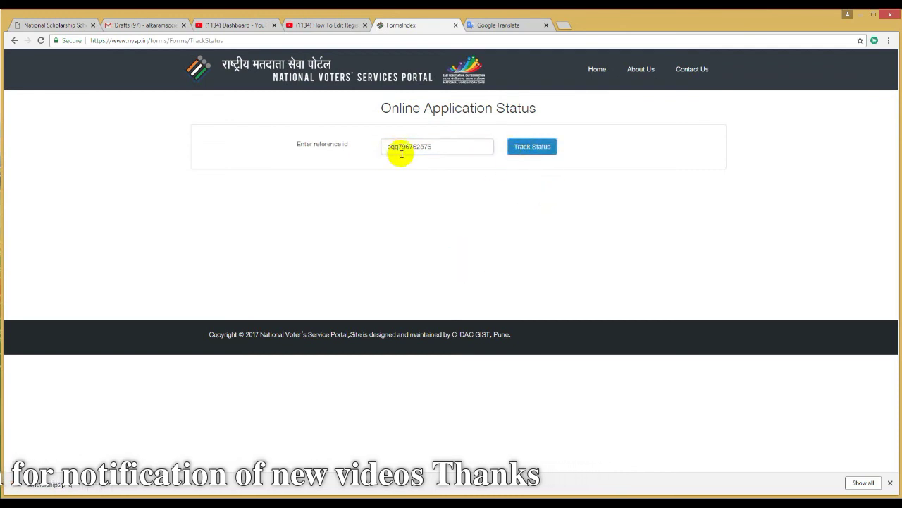
drag(399, 147, 377, 147)
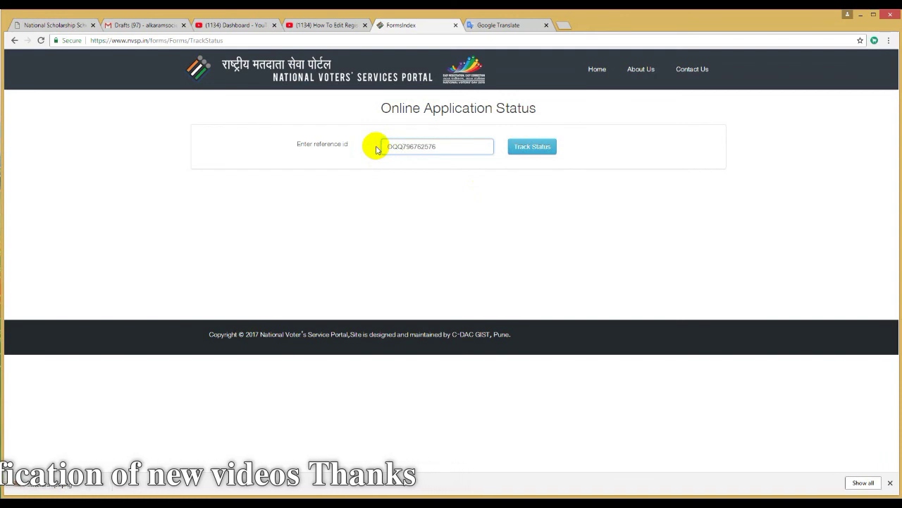
click(541, 151)
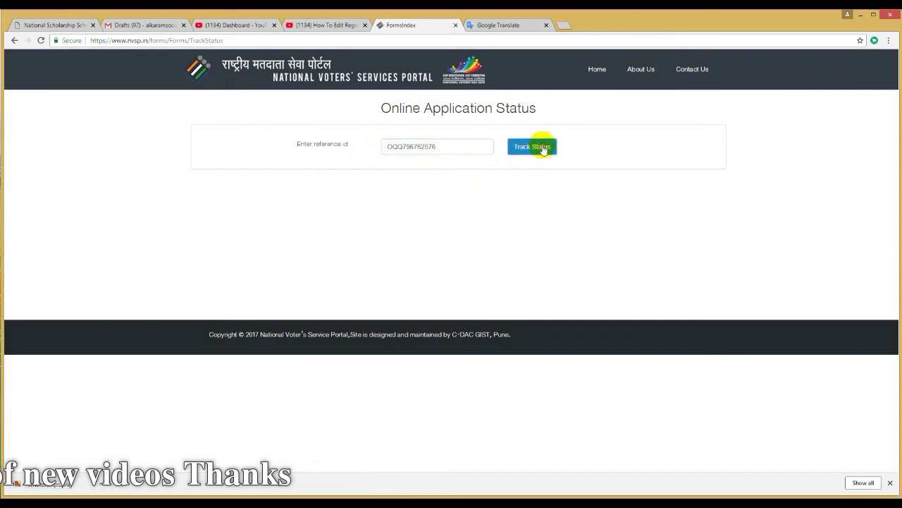
click(604, 74)
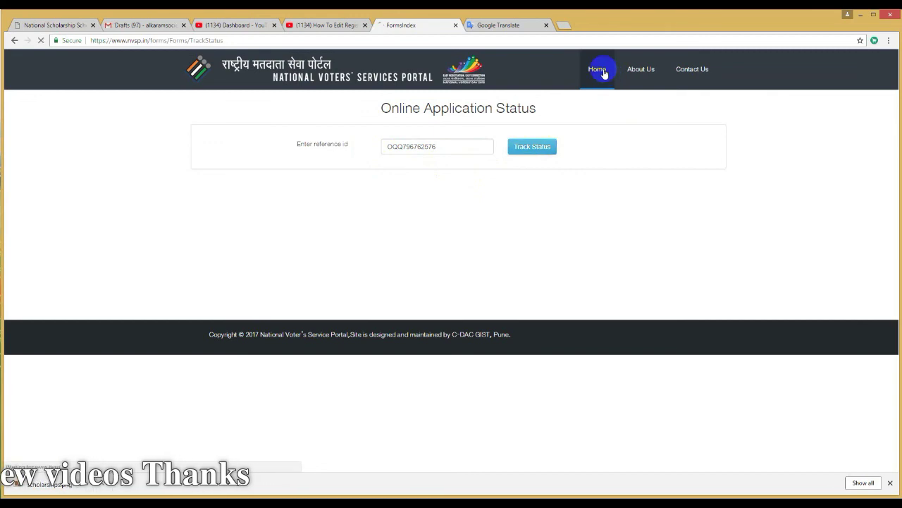